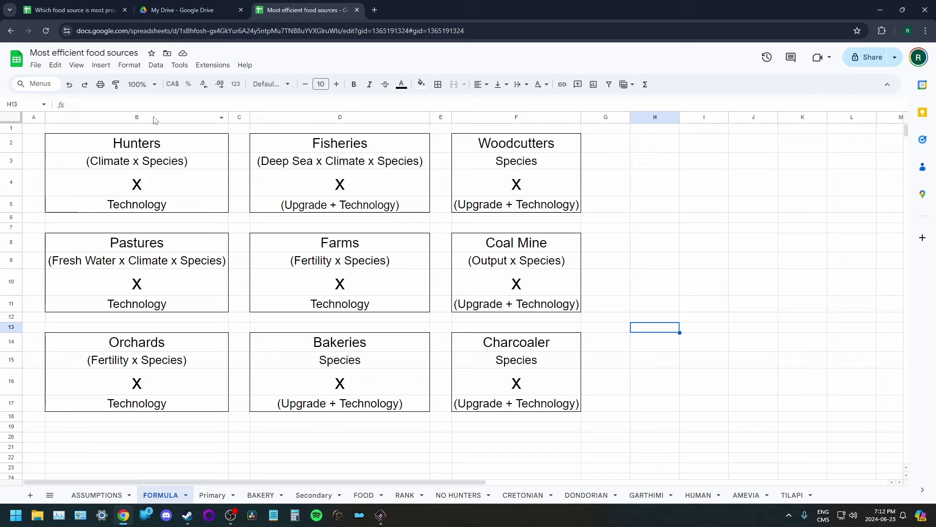
Open the Primary sheet and examine the Hunter, Fisheries and Woodcutters rows in the Building column.
key("ctrl+shift+Page_Down")
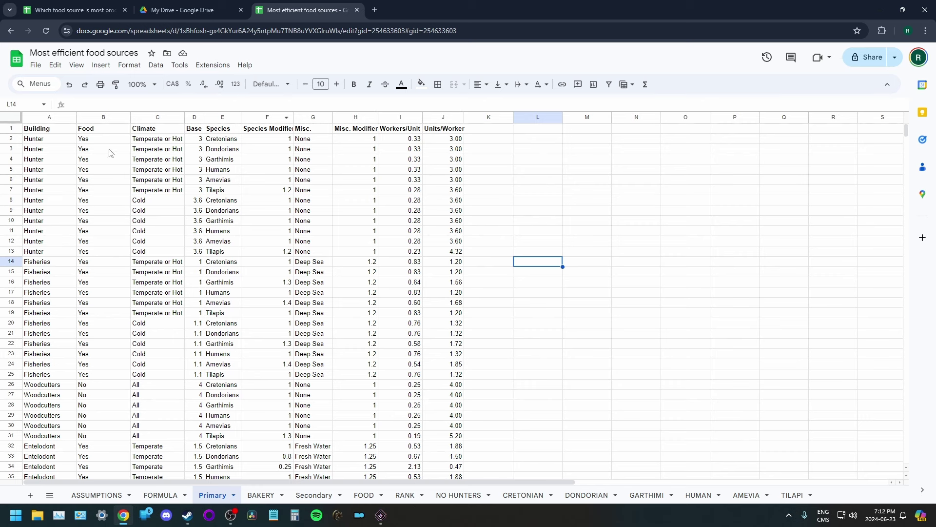
left_click_drag(42, 142, 49, 252)
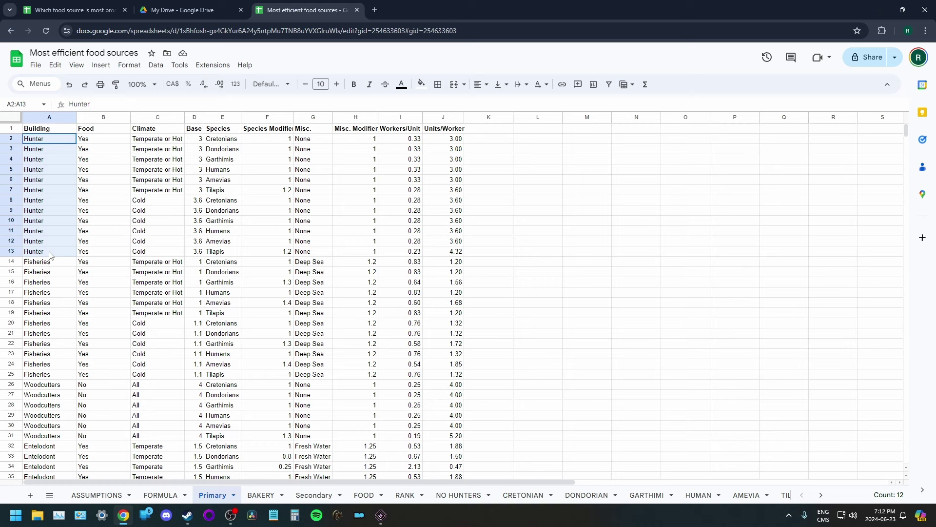
left_click(52, 283)
left_click_drag(52, 388, 51, 435)
left_click(49, 333)
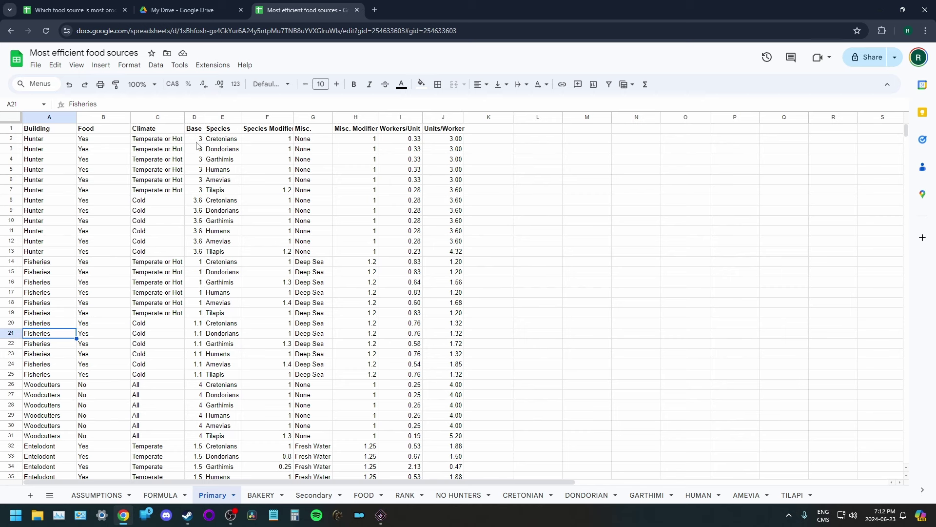
Inspect the Workers/Unit formula in the first Hunter row and the Deep Sea modifiers in the Fisheries rows.
left_click(400, 139)
left_click(94, 106)
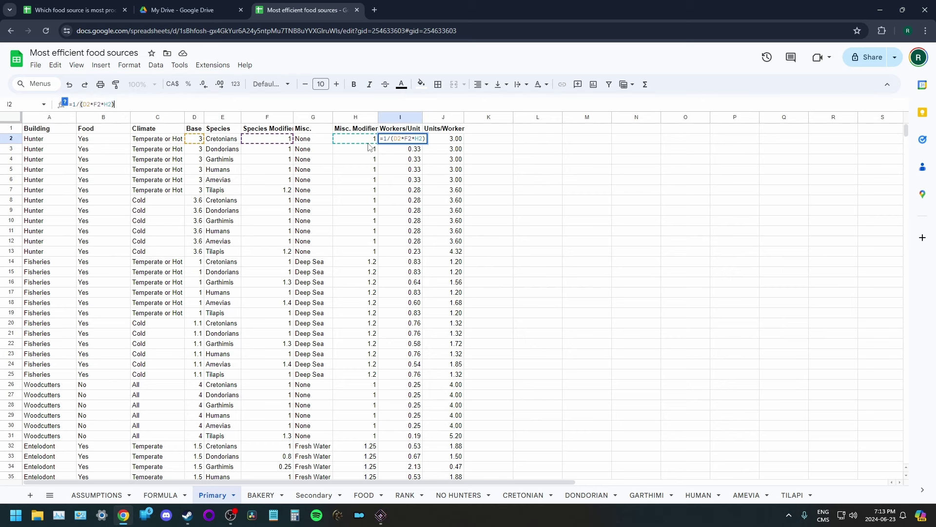
left_click(324, 266)
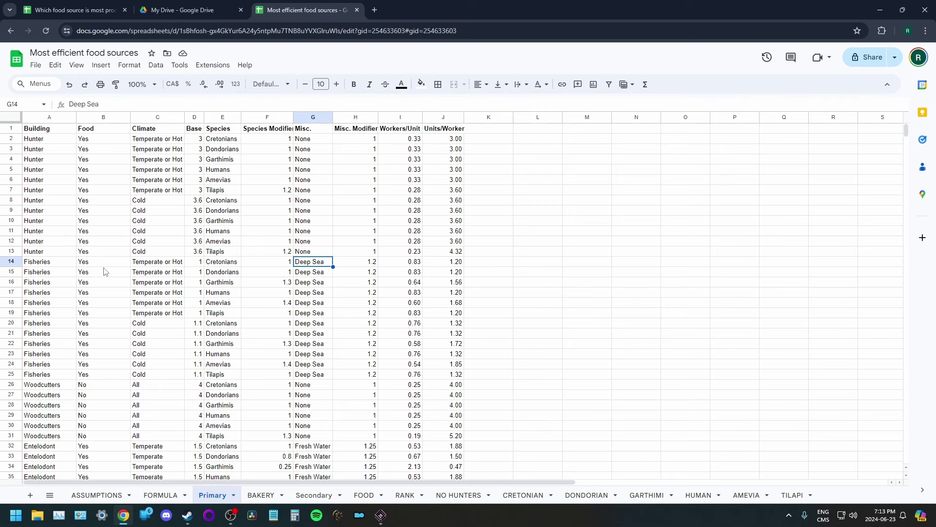
left_click(372, 266)
left_click(372, 293)
left_click(373, 323)
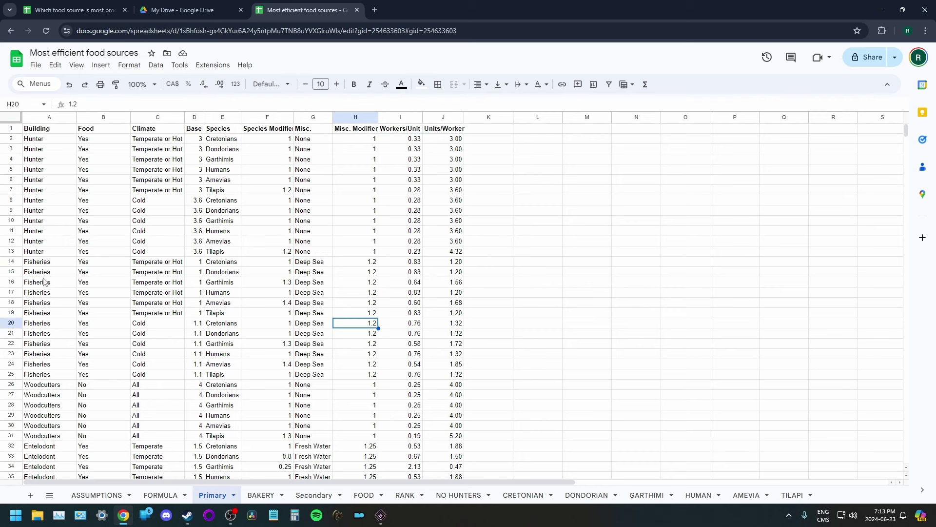
Open the BAKERY sheet and examine the labour and wood inputs of the wood-fueled bakery.
left_click(264, 496)
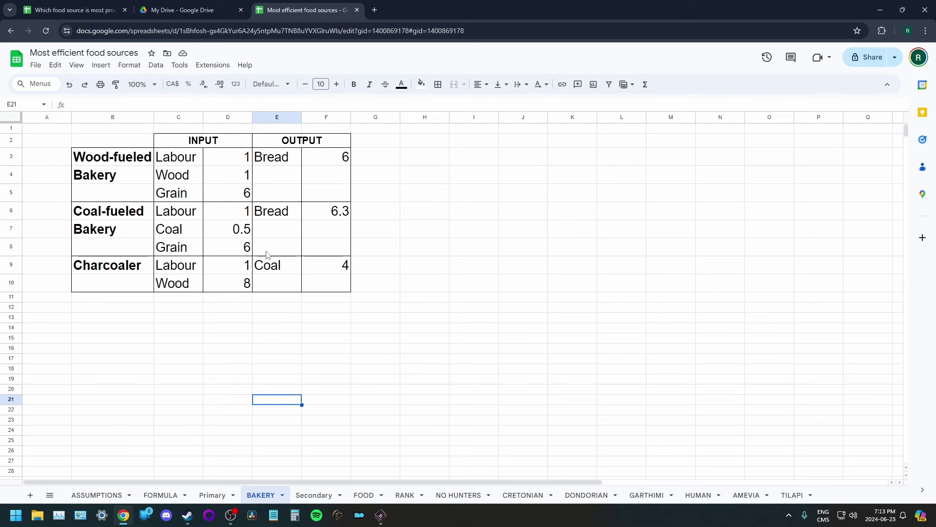
left_click(263, 309)
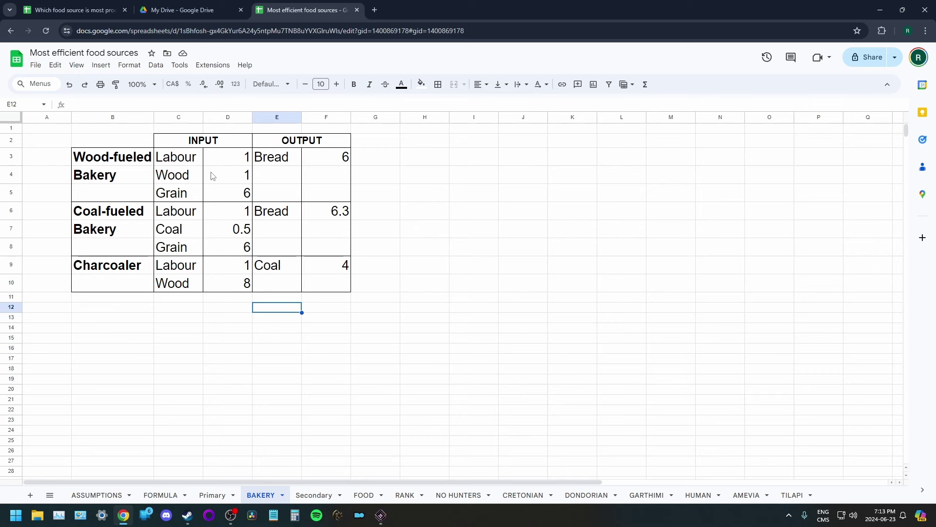
left_click(234, 161)
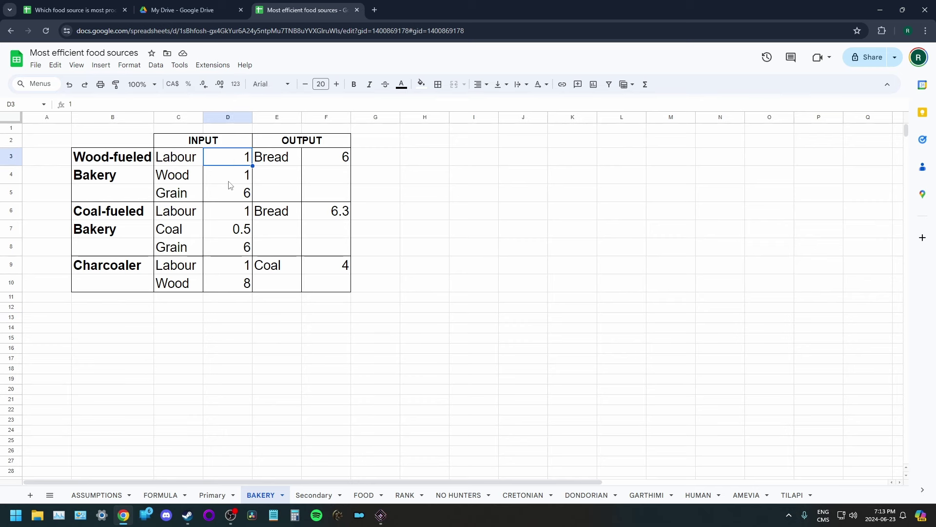
left_click(228, 182)
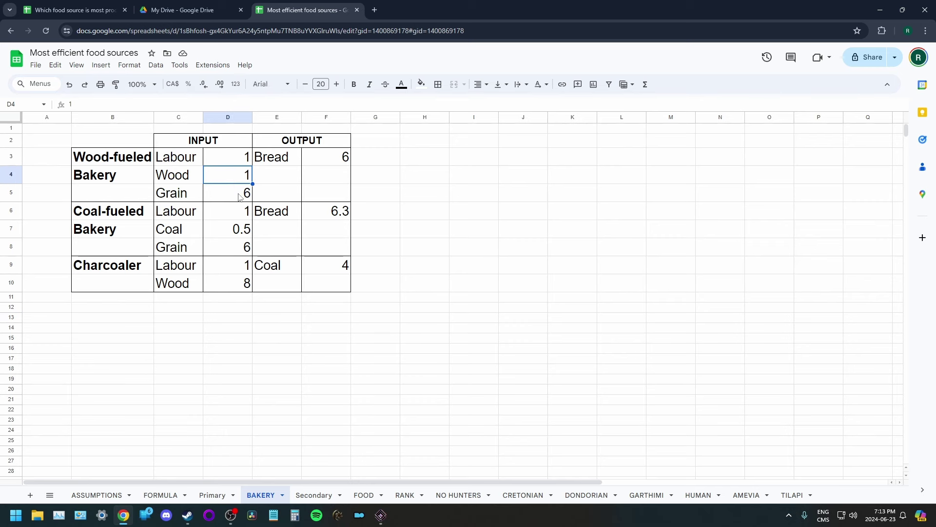
left_click(473, 307)
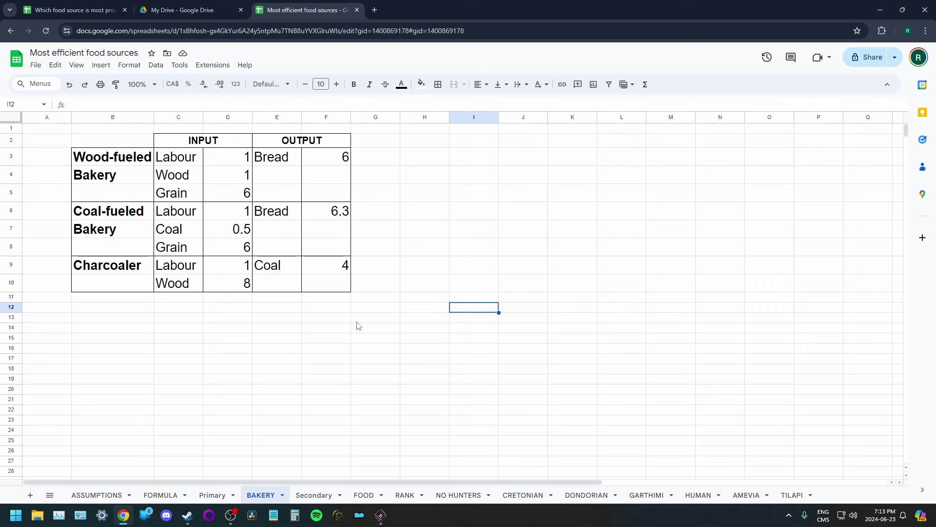
Open the Secondary sheet and examine the INPUT 1 and INPUT 2 groups and the wood W/U value for the Cretonian wood bakery.
left_click(312, 495)
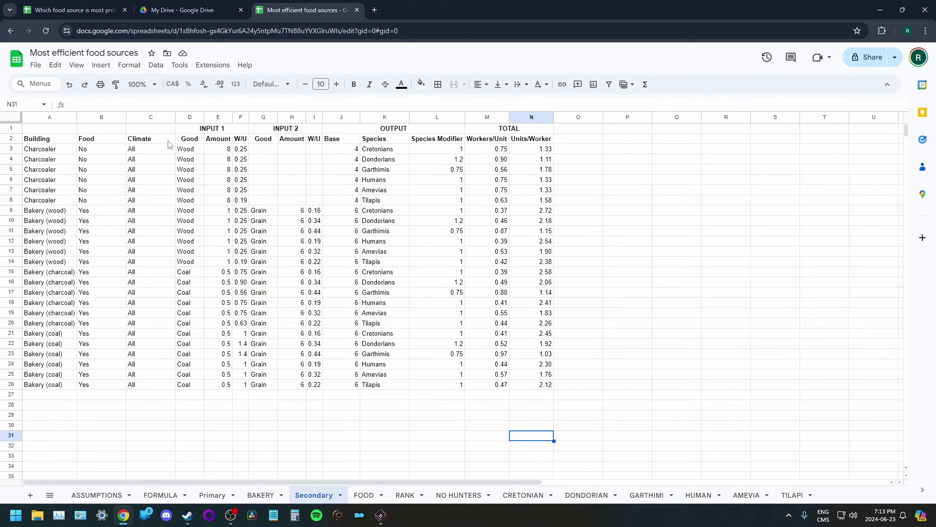
left_click(217, 132)
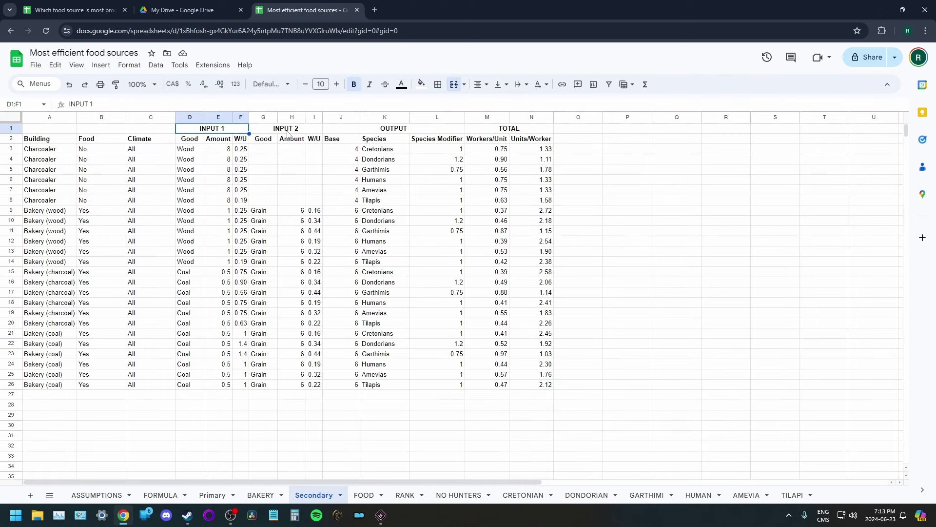
left_click(288, 135)
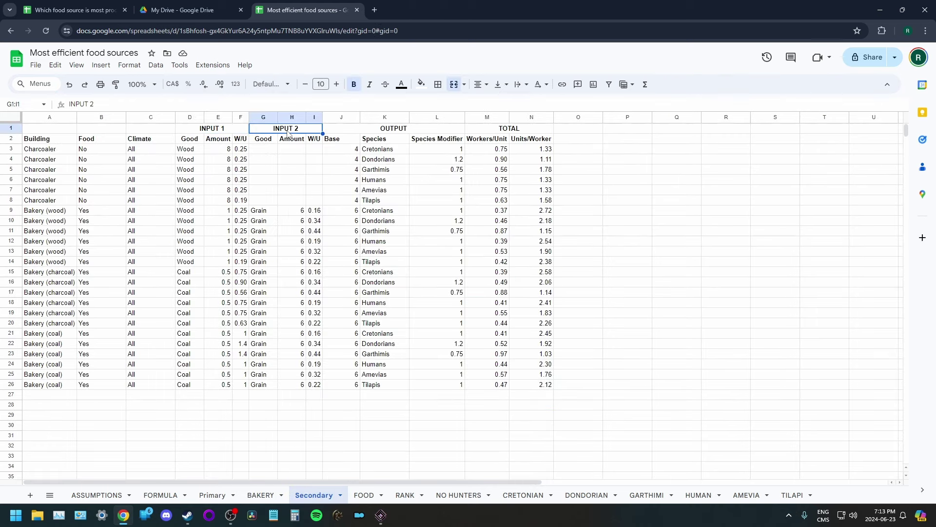
left_click(241, 211)
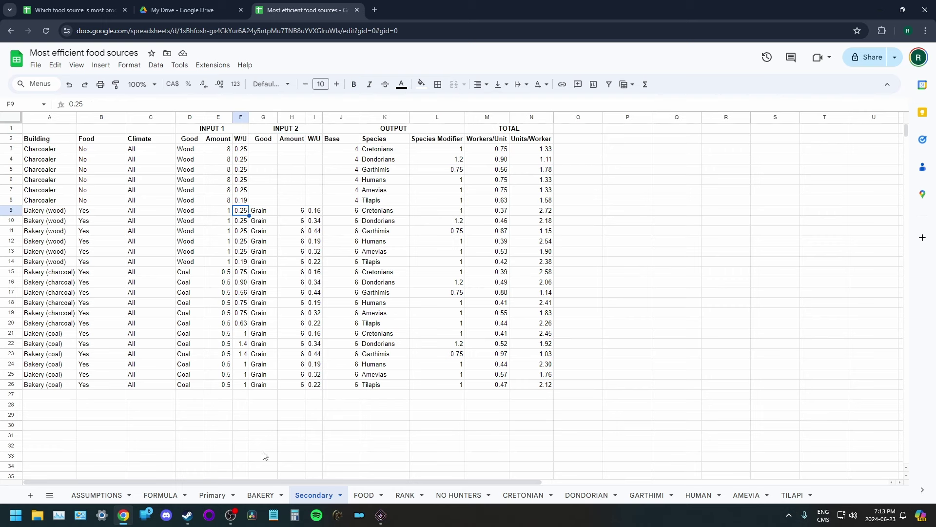
Check the Workers/Unit formula of the Cretonian Woodcutters row on the Primary sheet.
left_click(214, 497)
left_click(281, 374)
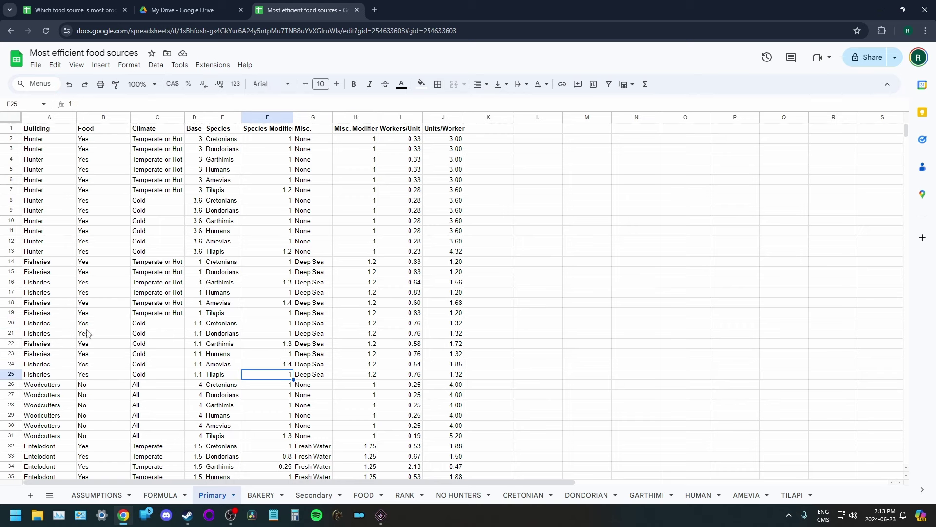
left_click(413, 386)
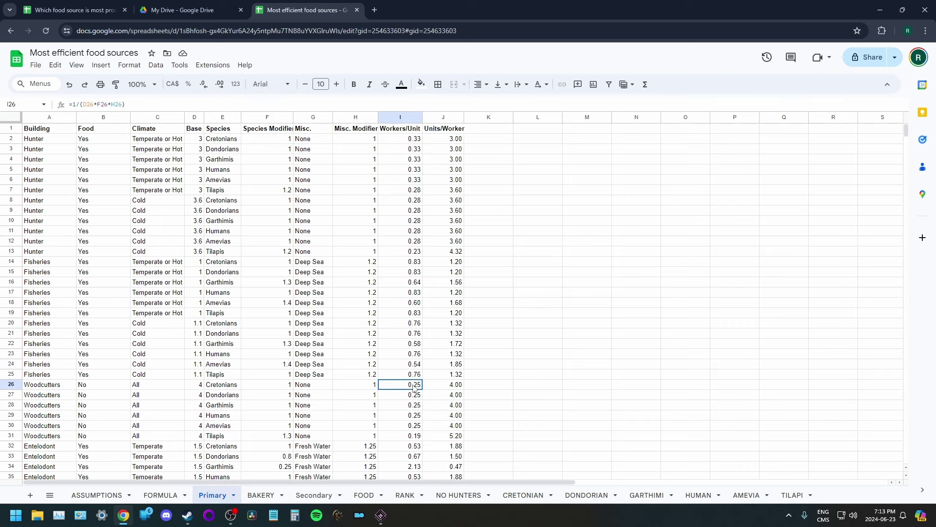
Return to the Secondary sheet and inspect the Units/Worker and Workers/Unit formulas of the Cretonian wood bakery row.
left_click(314, 495)
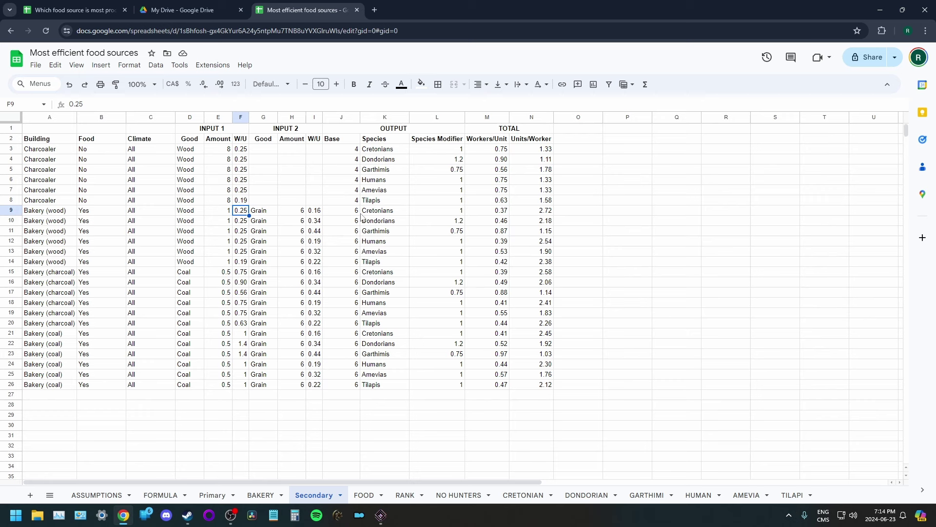
left_click(545, 213)
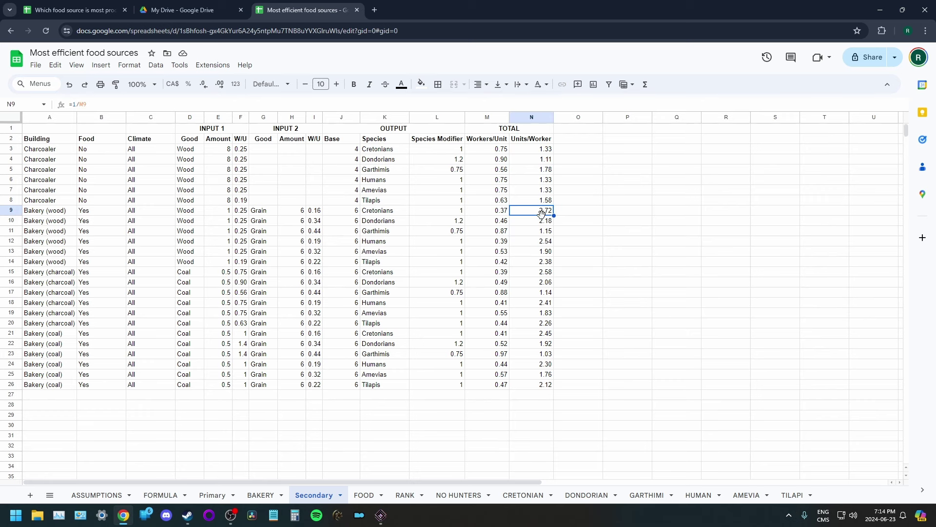
key("Left")
left_click(81, 105)
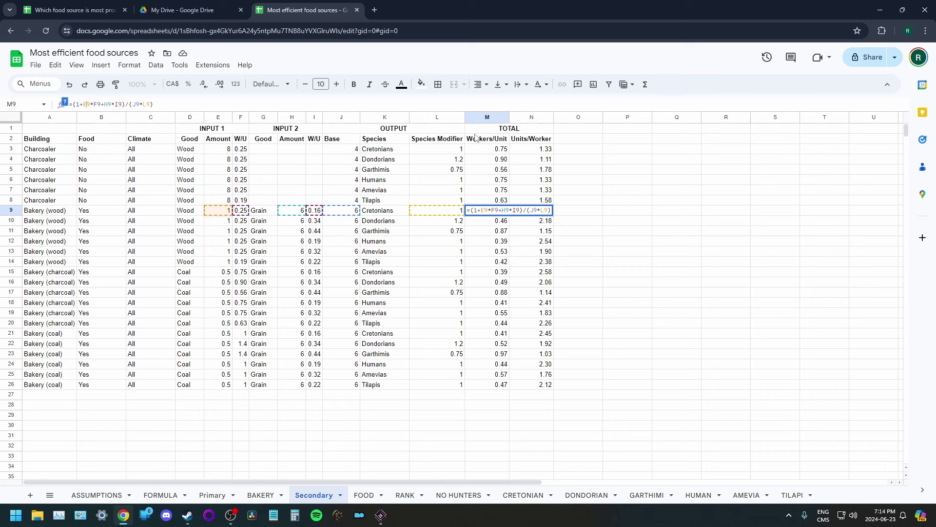
left_click(624, 311)
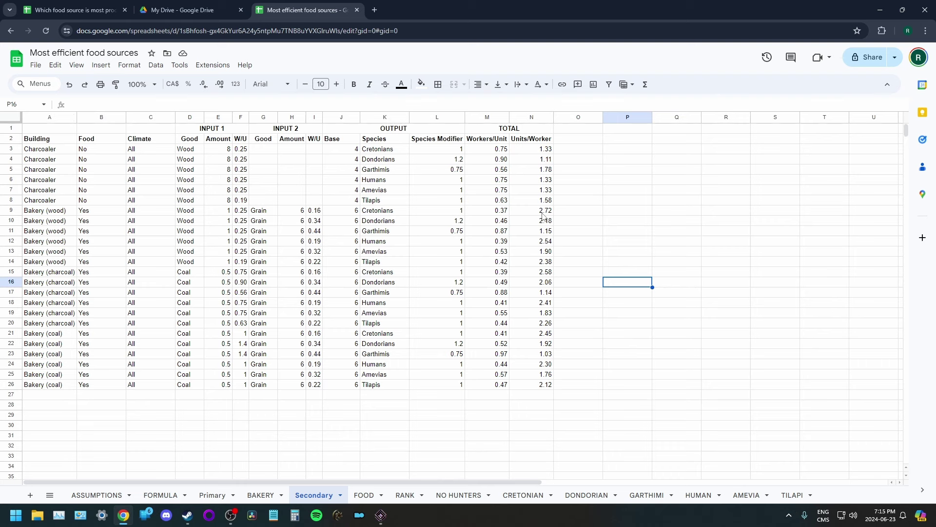
Open the RANK sheet and review the full food source ranking from the first row to the last.
left_click(405, 495)
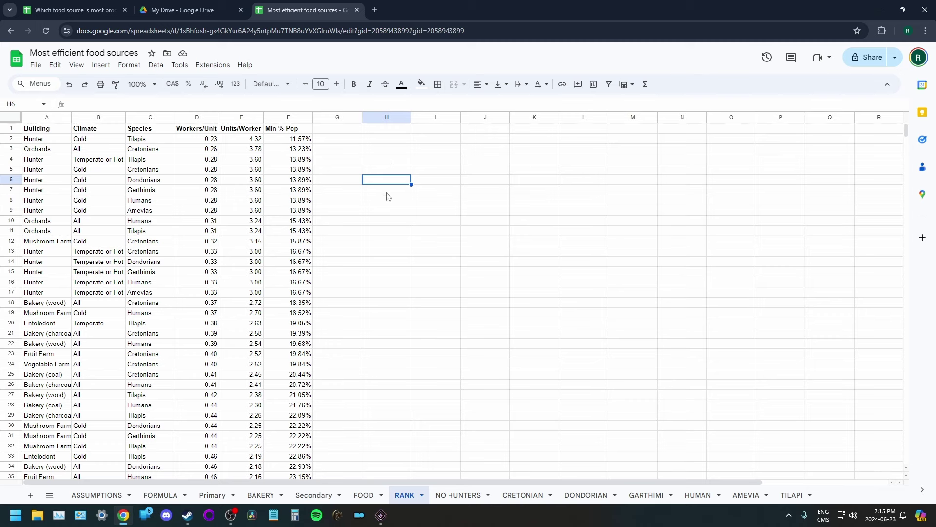
scroll(149, 335, "down", 20)
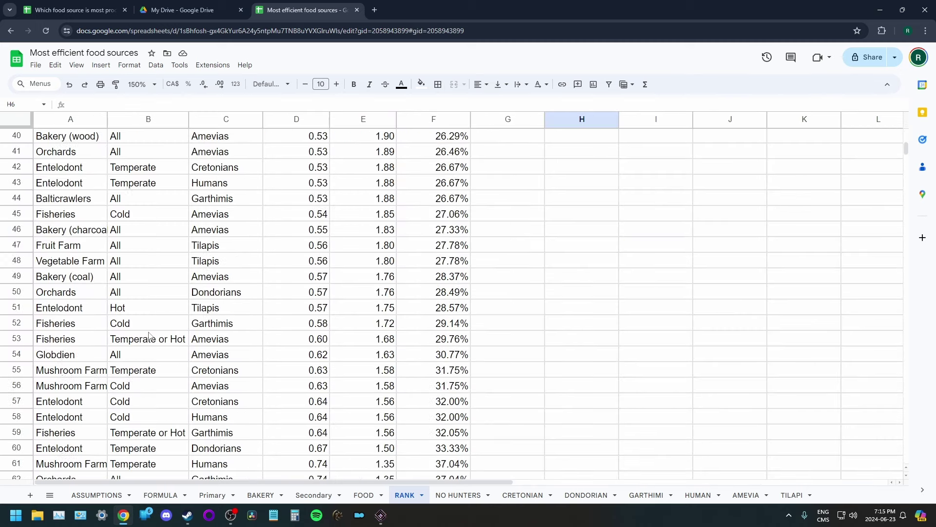
scroll(150, 335, "down", 7)
scroll(150, 336, "up", 10)
scroll(123, 367, "down", 3)
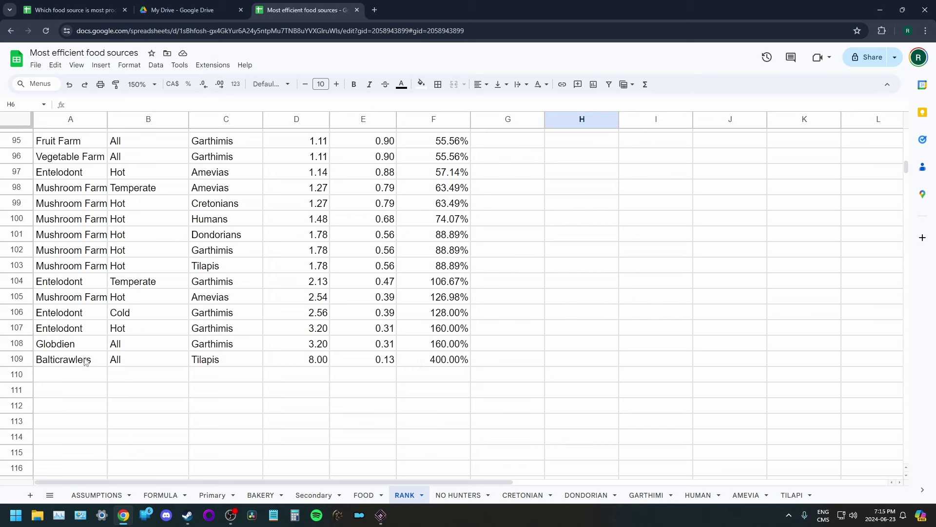
scroll(263, 187, "up", 20)
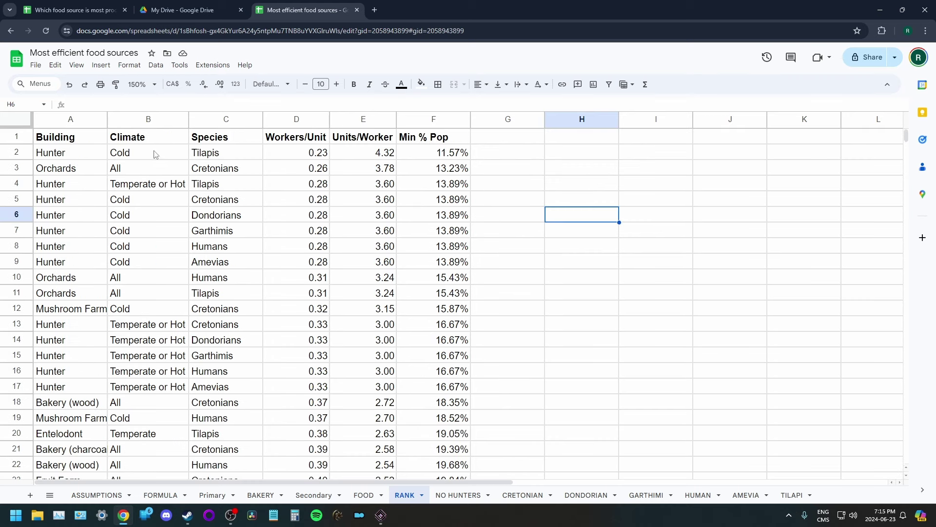
Examine the top-ranked row's building, climate, species, Workers/Unit value and Min % Pop formula.
left_click(86, 157)
left_click(143, 160)
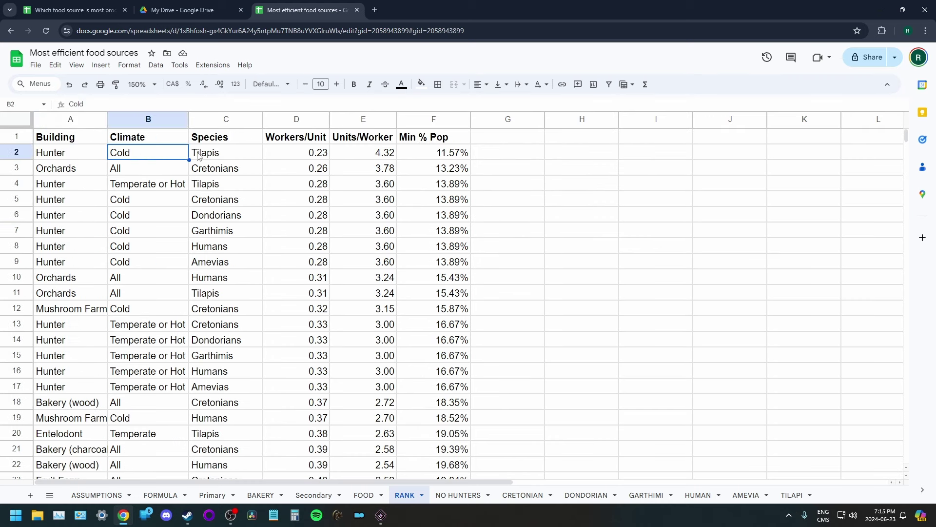
left_click(244, 160)
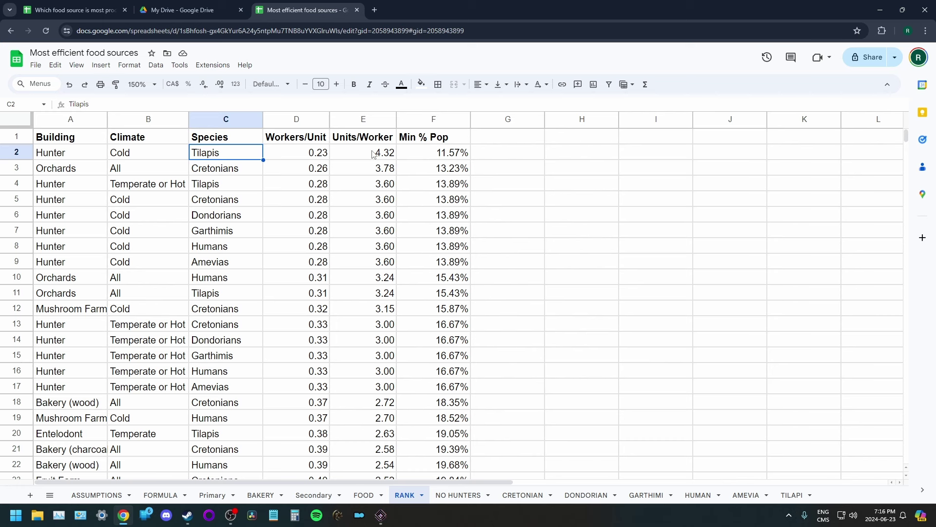
left_click(327, 172)
left_click(320, 158)
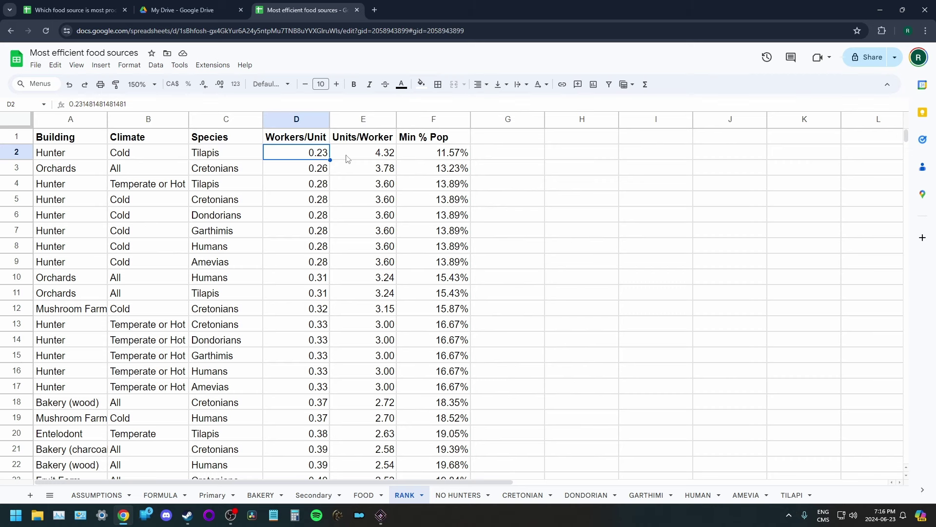
left_click(443, 160)
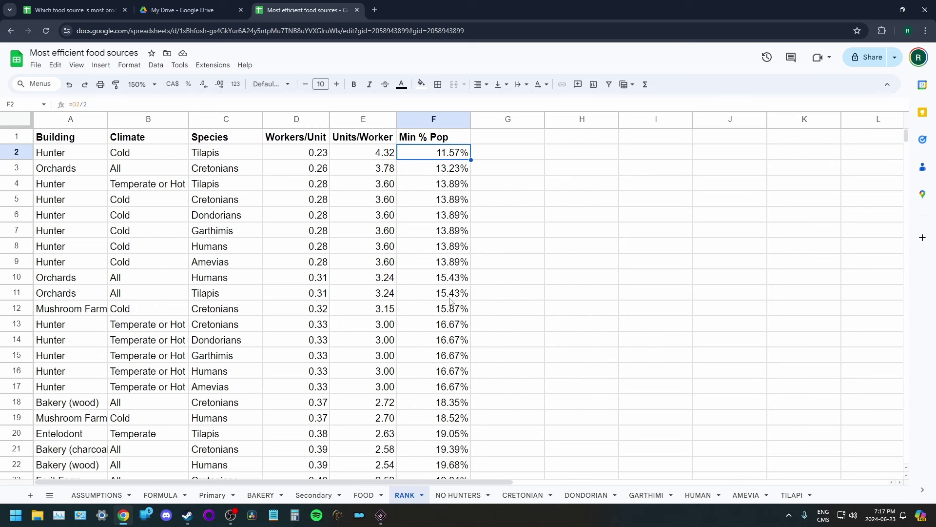
left_click(593, 247)
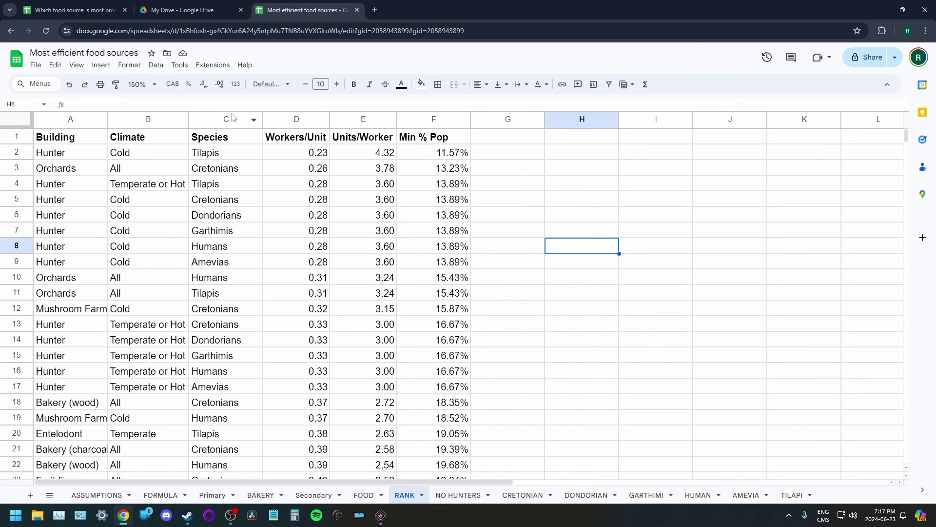
Compare the building, climate and species entries of the other high-ranking Hunter and Orchards rows.
left_click(94, 153)
left_click(64, 188)
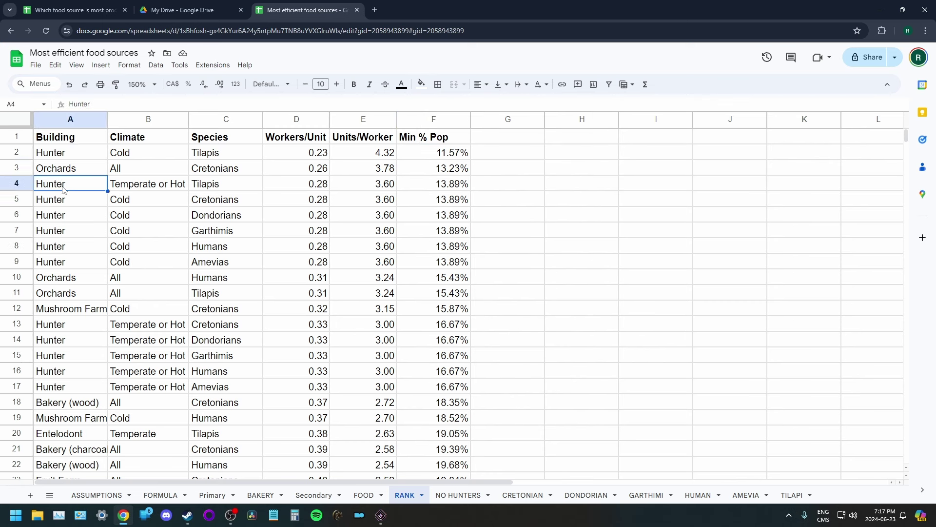
left_click(75, 212)
left_click(70, 236)
left_click(129, 217)
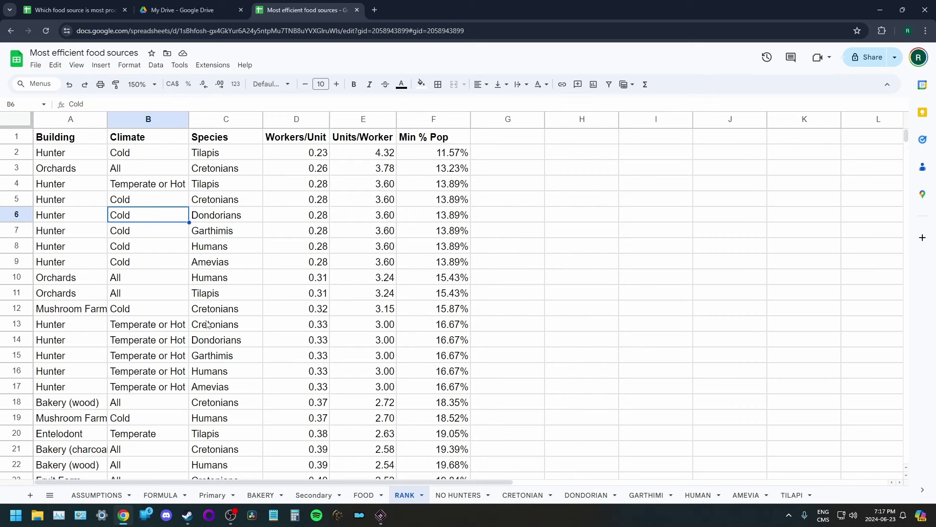
left_click(228, 170)
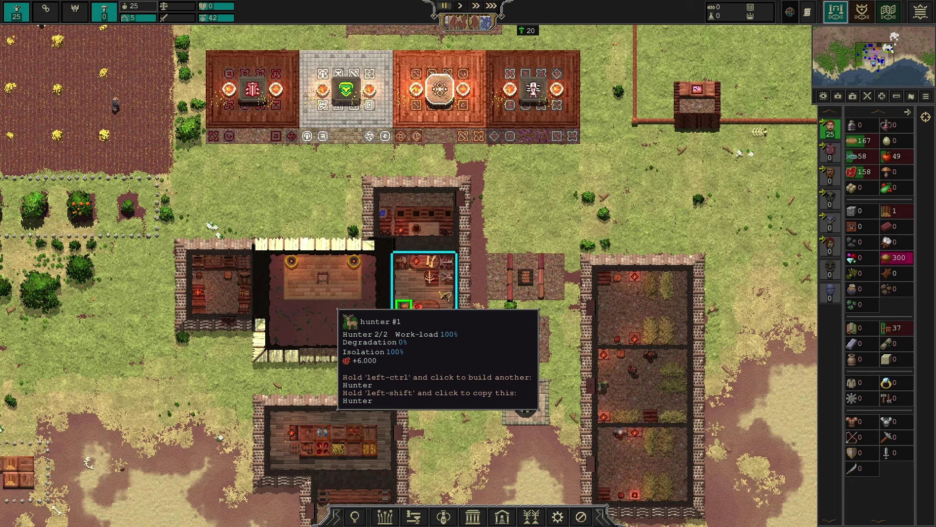
In the city-building game, open the management overview and show the technology tree.
key("t")
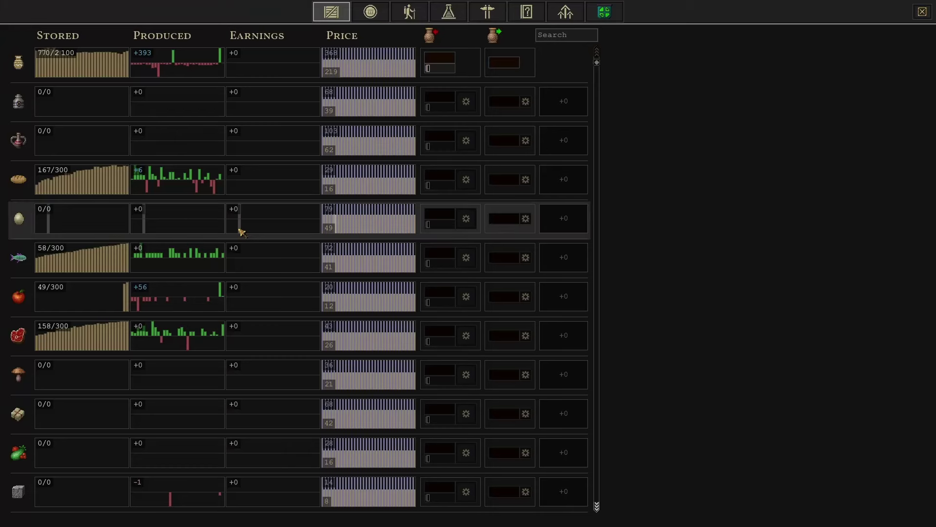
left_click(449, 9)
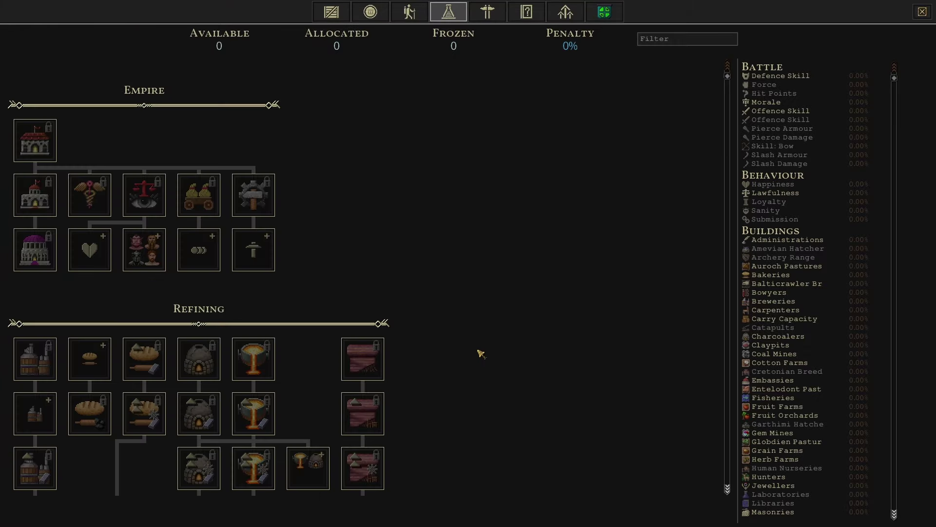
Check the Hunting technology's cost and effect in the Husbandry section of the technology tree.
scroll(482, 353, "down", 10)
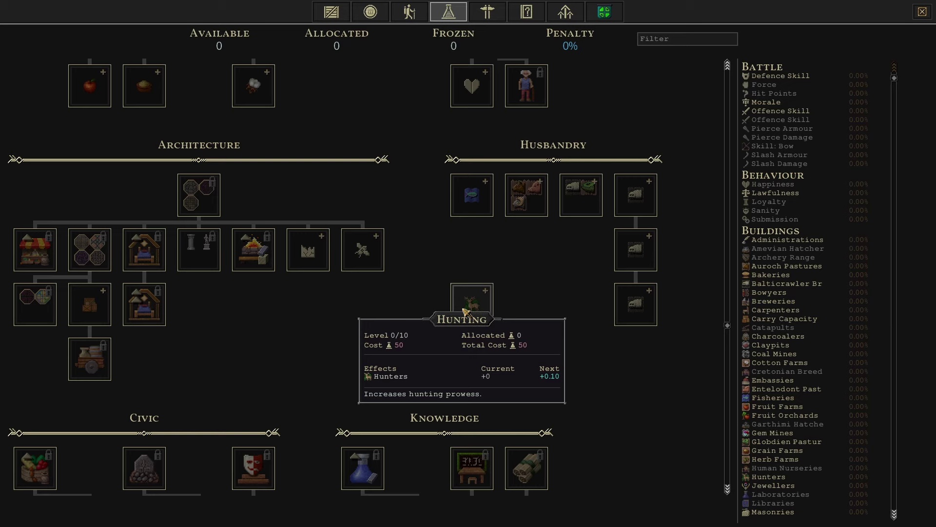
key("Escape")
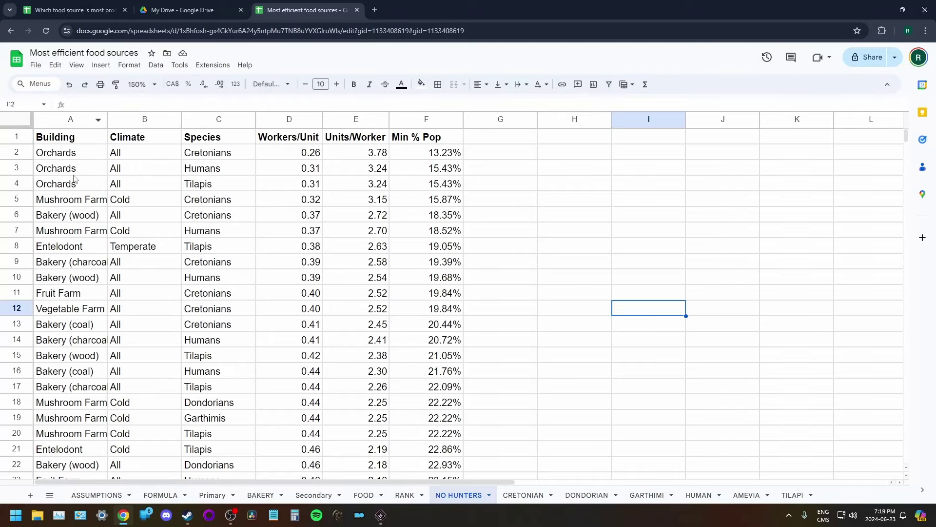
On the NO HUNTERS sheet, review the top Orchards rows, the cold-climate Mushroom Farm row and the Bakery (wood) row.
left_click(574, 186)
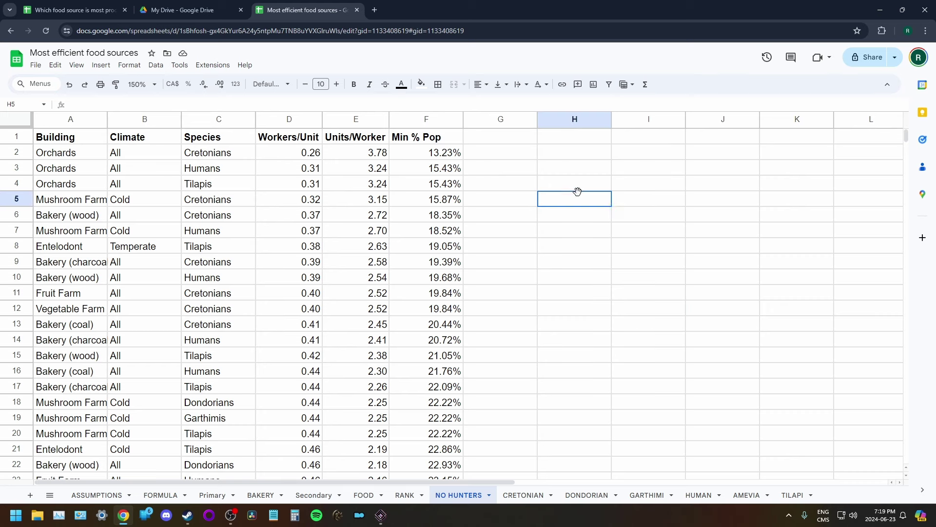
left_click(67, 158)
left_click(75, 183, "shift")
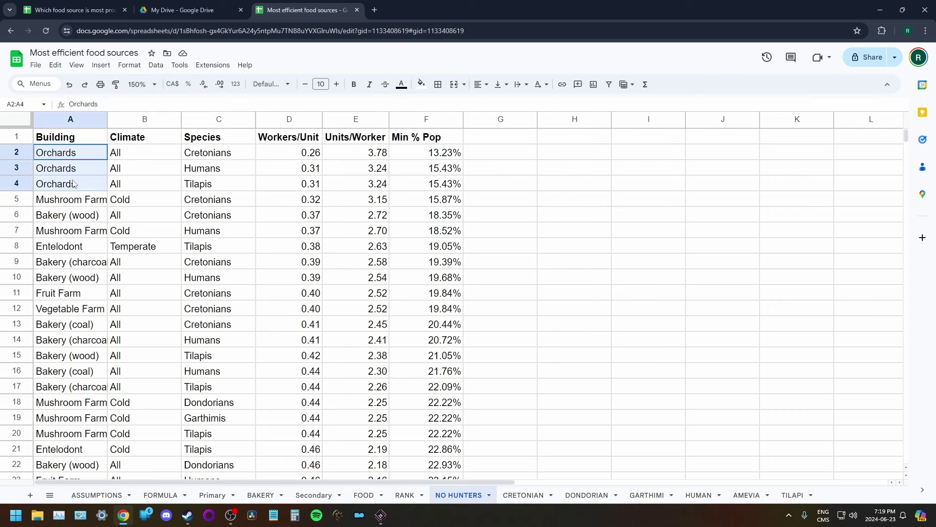
left_click(100, 200)
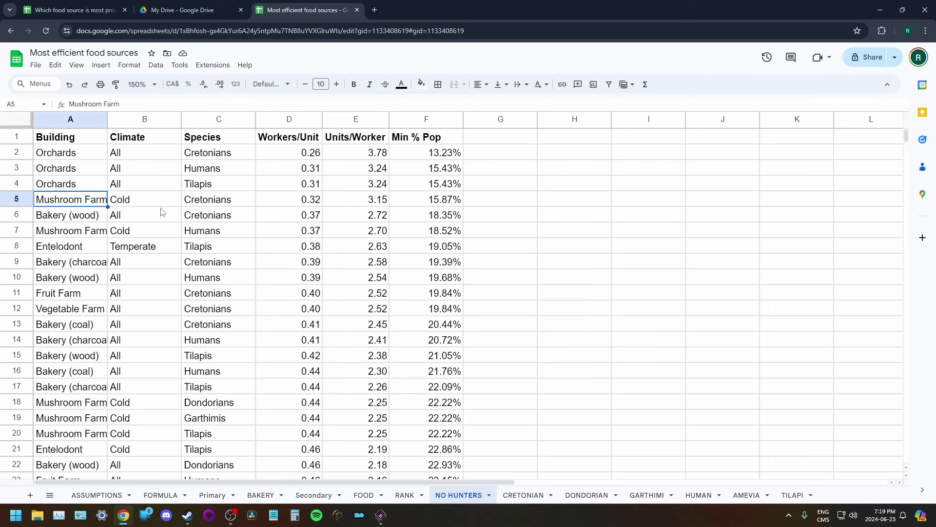
key("Down")
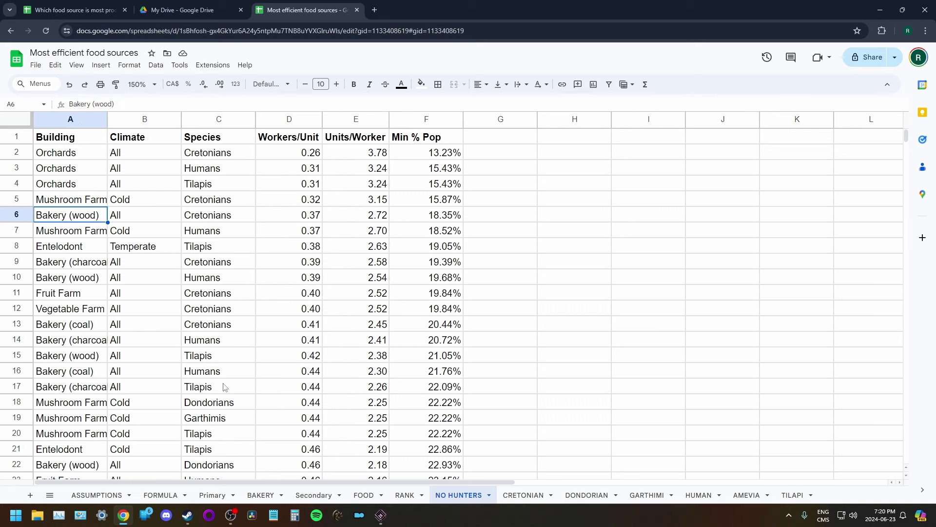
left_click(501, 261)
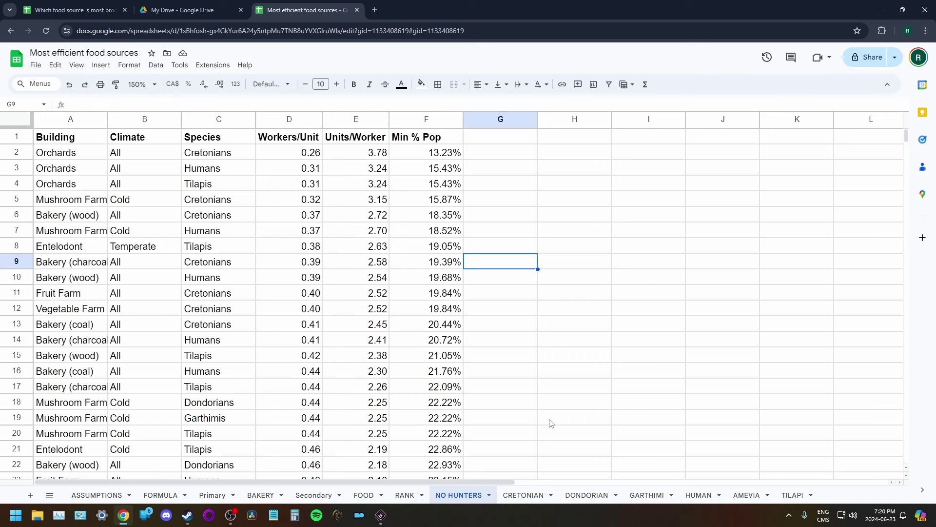
Open the CRETONIAN sheet and examine the Orchards row's building and Units/Worker entries.
left_click(524, 495)
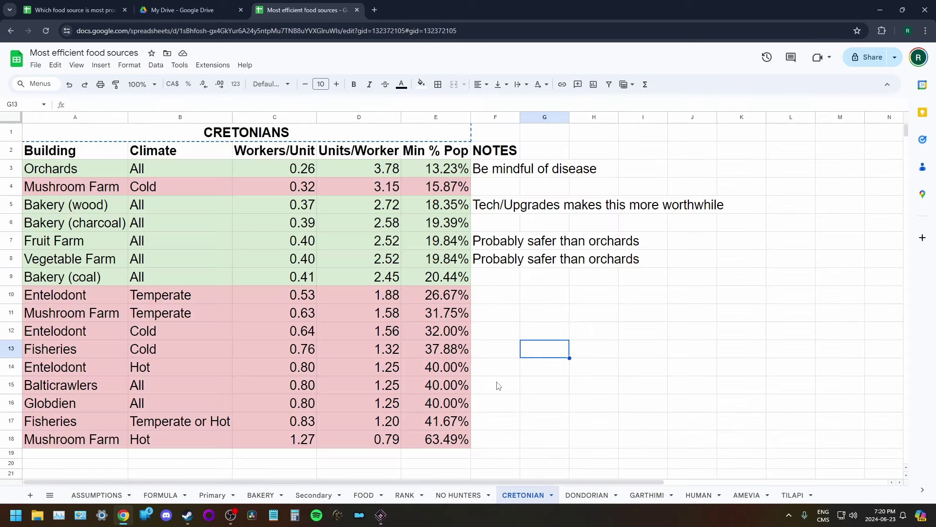
left_click(702, 317)
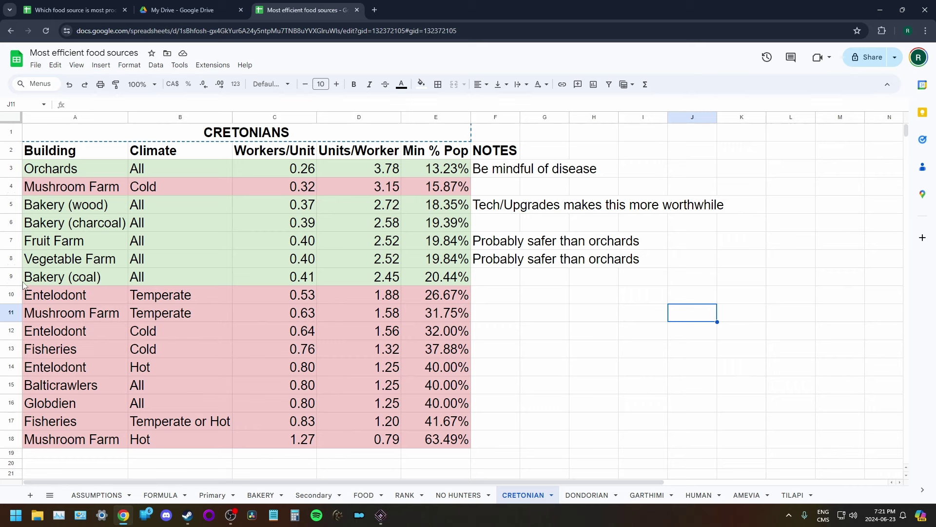
left_click(49, 168)
left_click(392, 171)
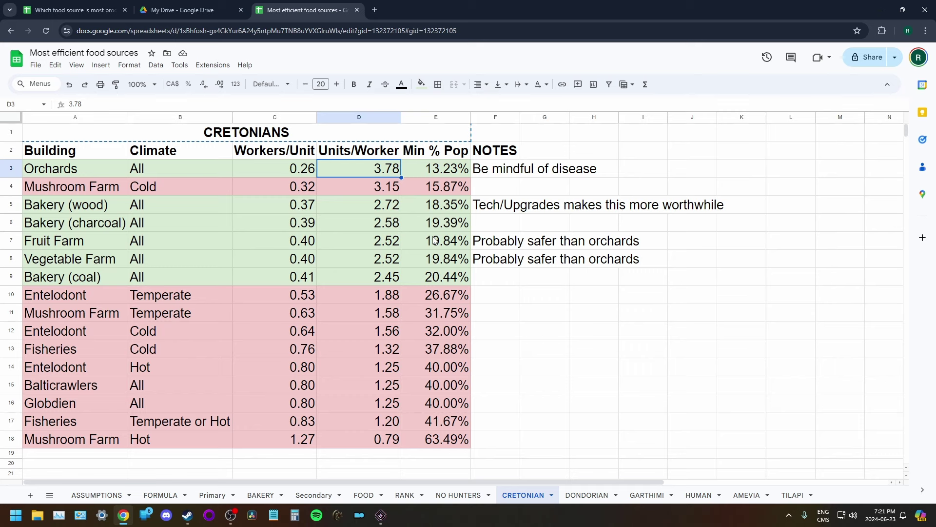
left_click(602, 304)
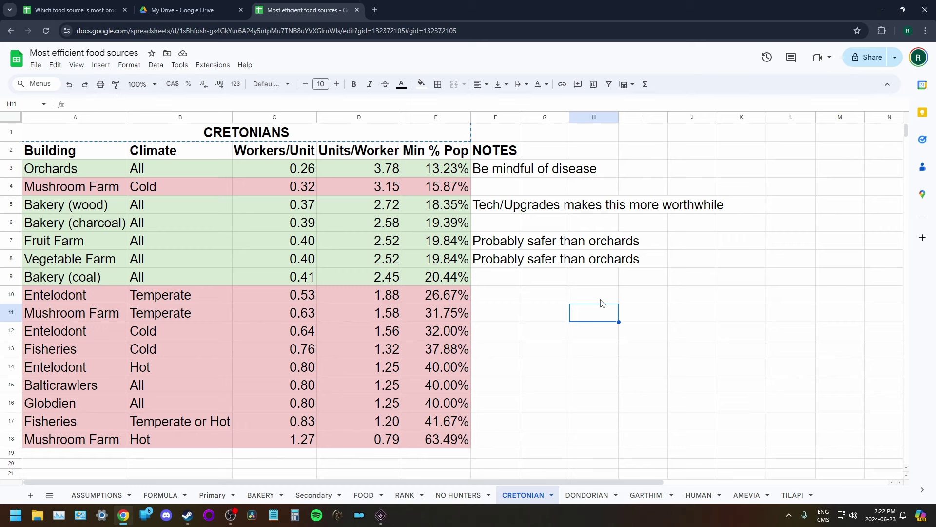
Compare the Cretonian Orchards Min % Pop with the bakery, Fruit Farm and Vegetable Farm rows, and read the farms' notes.
left_click_drag(68, 205, 448, 265)
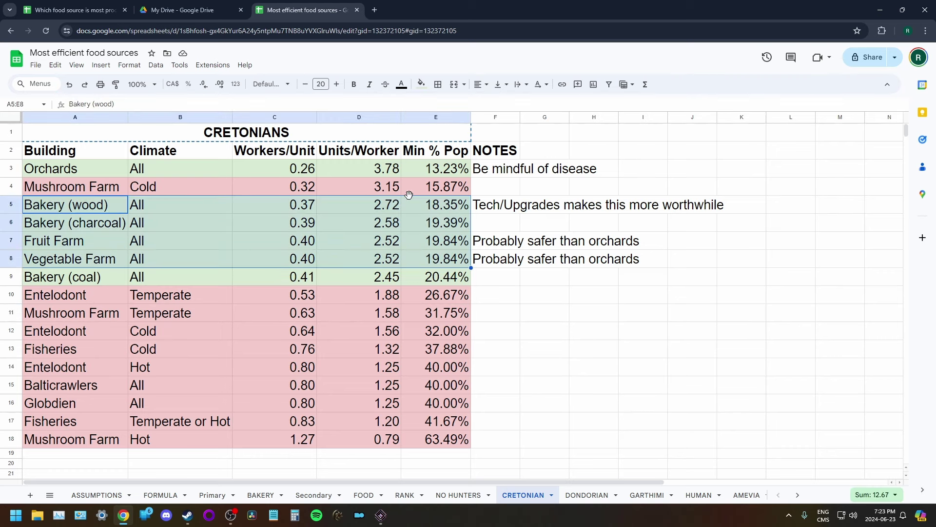
left_click(567, 278)
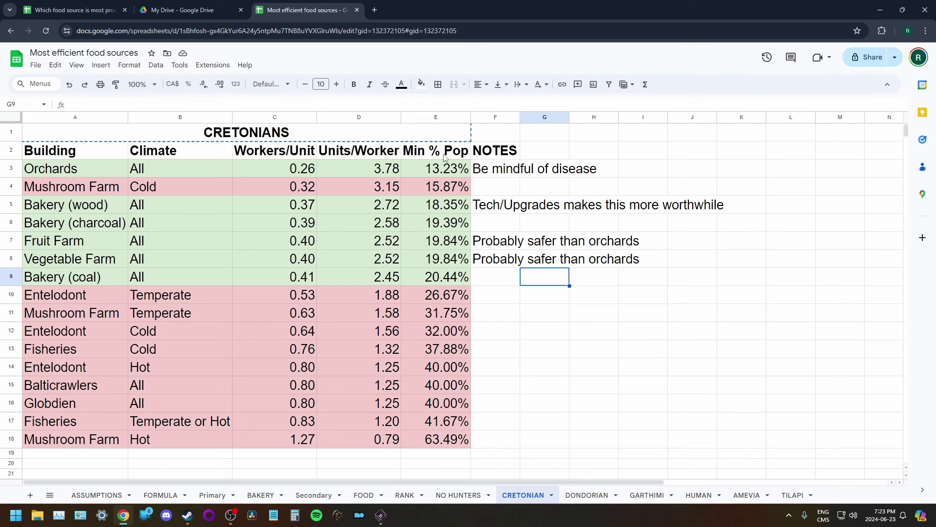
left_click(451, 171)
left_click(459, 246)
left_click(450, 171)
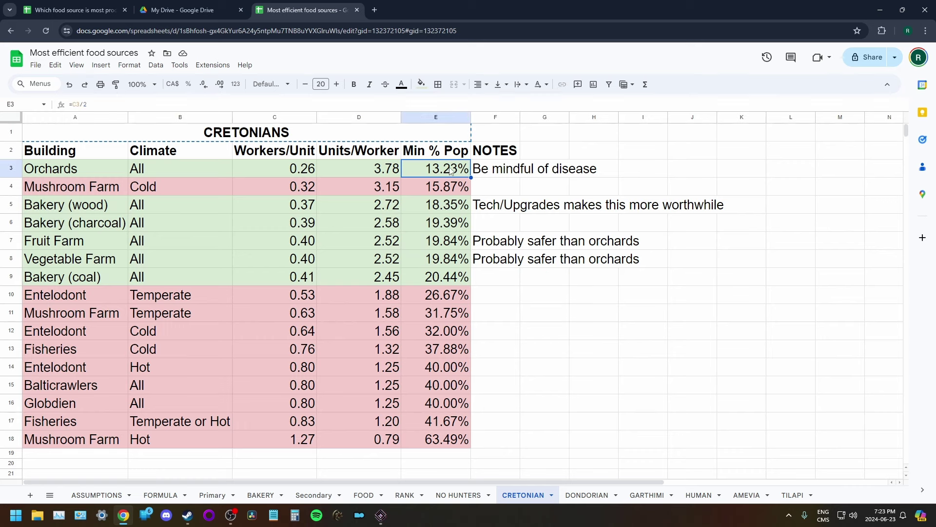
left_click(457, 241)
left_click_drag(495, 243, 609, 259)
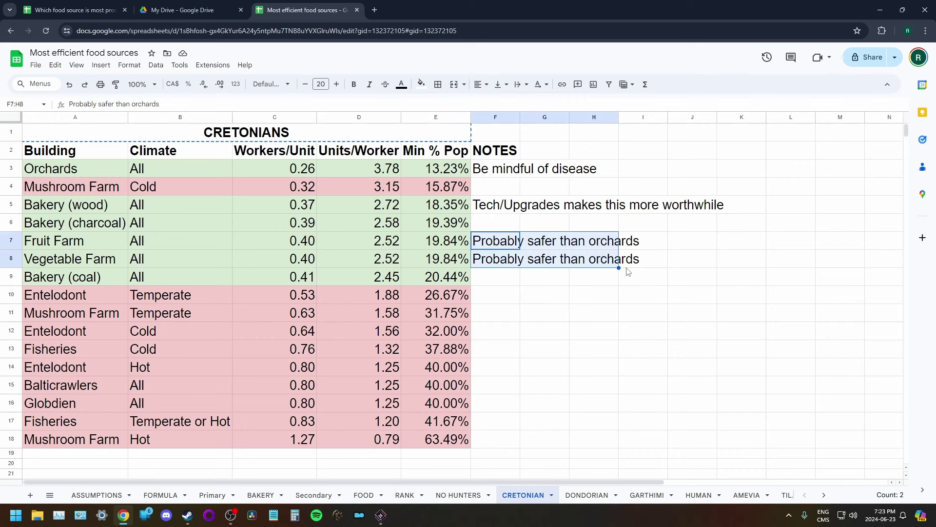
left_click(627, 266)
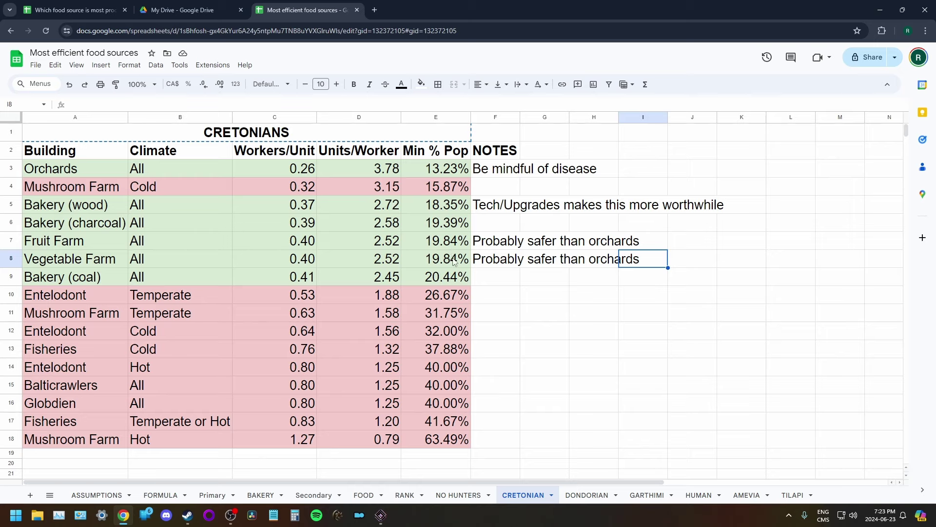
left_click(446, 205)
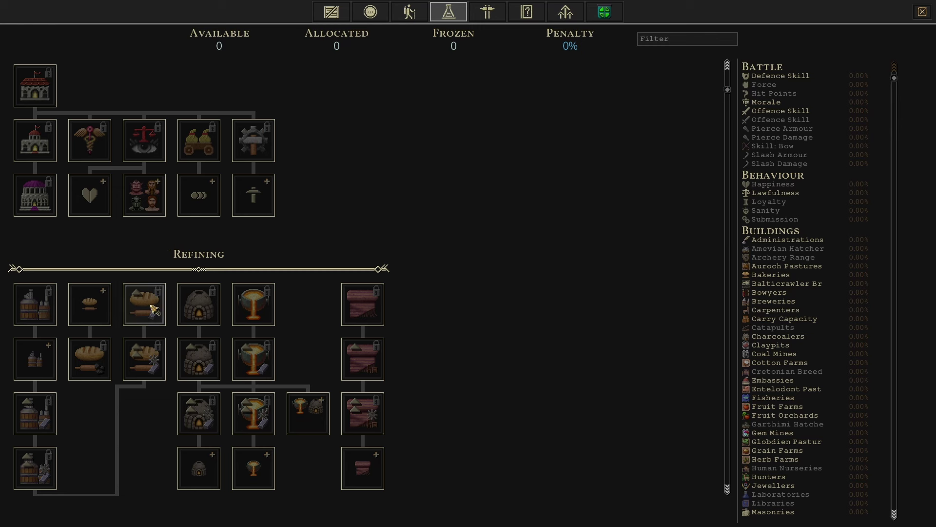
In the city-building game's technology tree, inspect the Bakery (Refined) and Edible Crop Optimization technologies, and return to the spreadsheet.
mouse_move(151, 307)
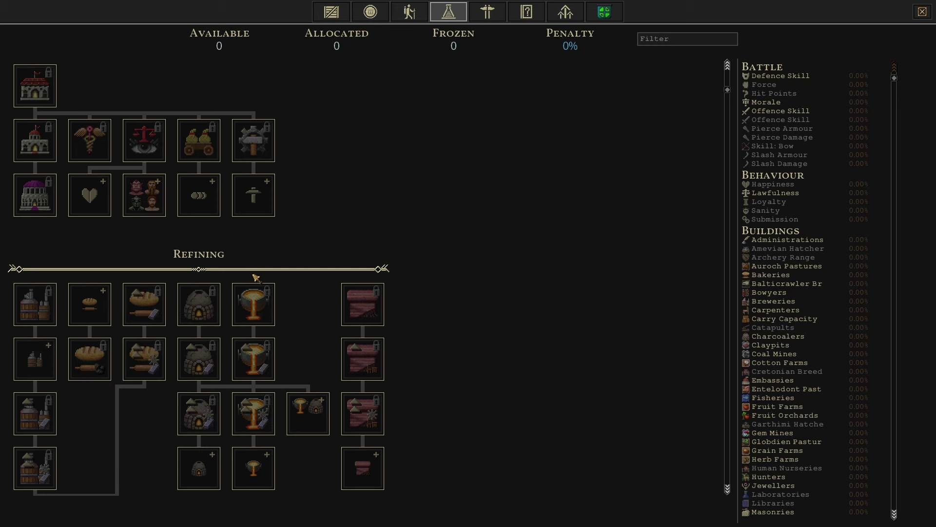
mouse_move(253, 305)
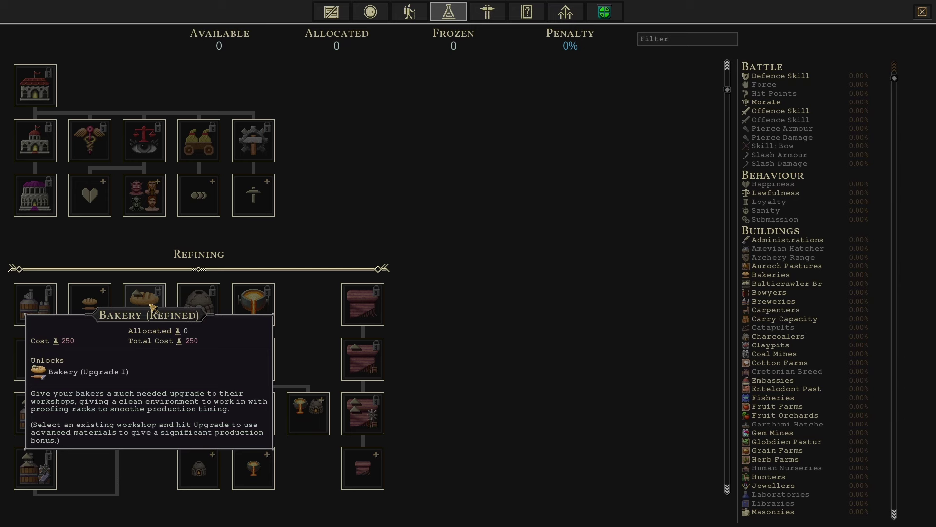
scroll(430, 213, "up", 1)
scroll(429, 213, "down", 12)
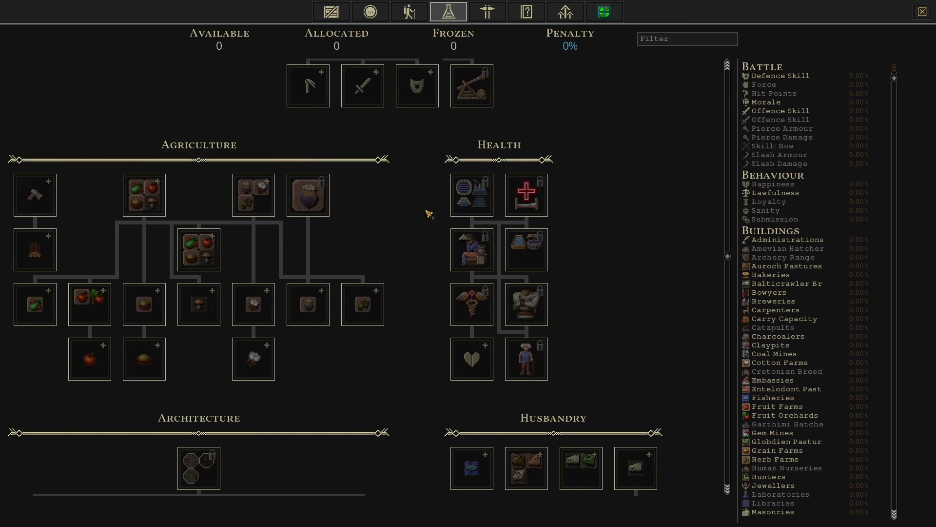
mouse_move(145, 210)
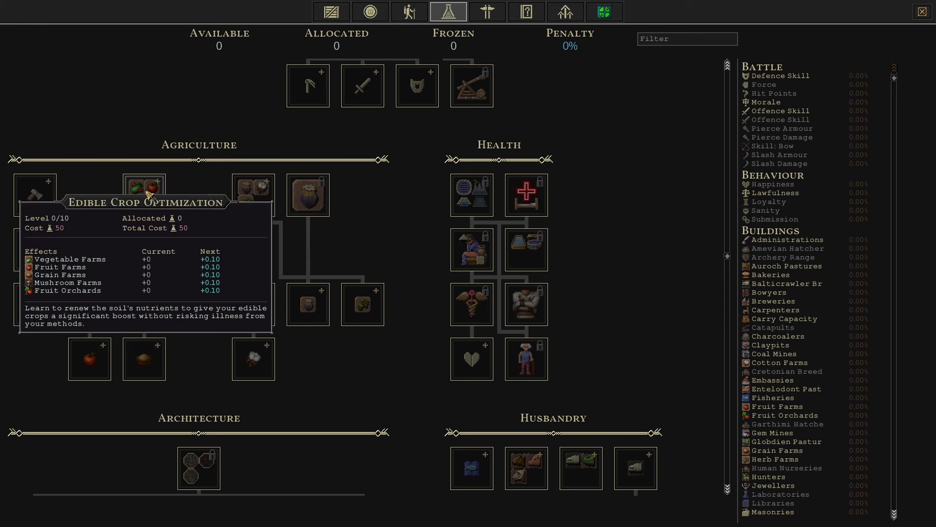
scroll(211, 209, "up", 10)
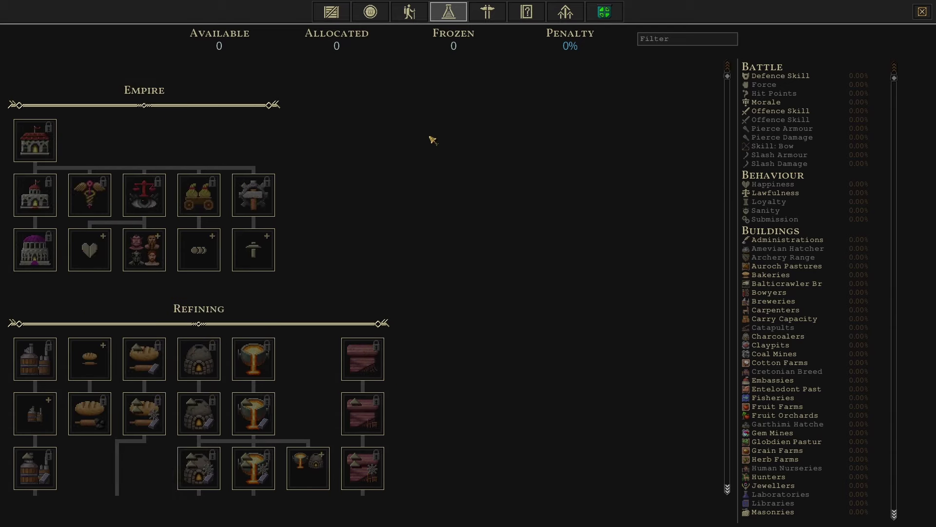
key("alt+Tab")
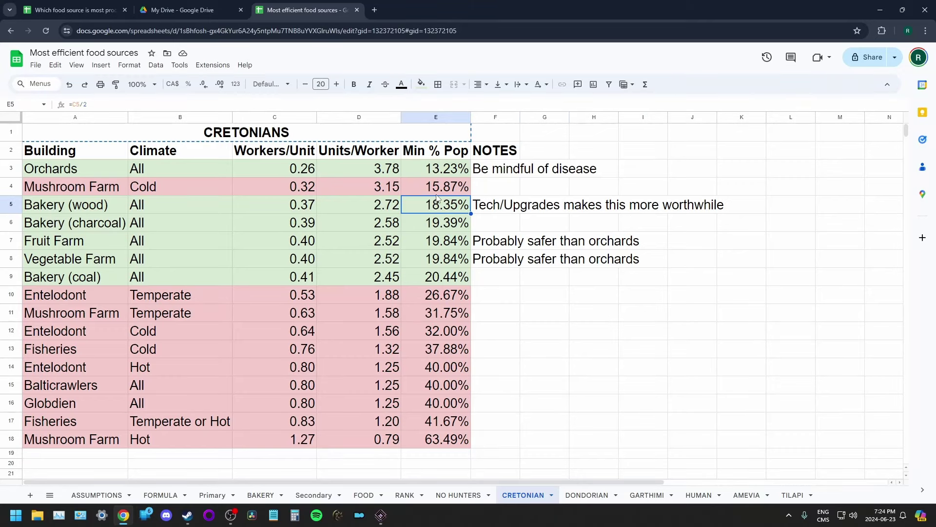
Examine the Cretonian wood, charcoal and coal bakery rows and the note on technology upgrades.
left_click(427, 223)
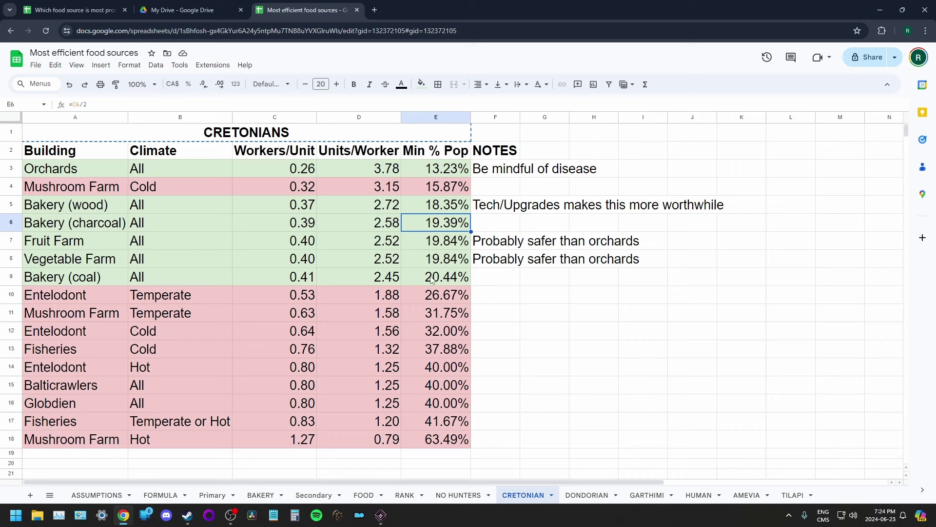
left_click(424, 278)
left_click(109, 210)
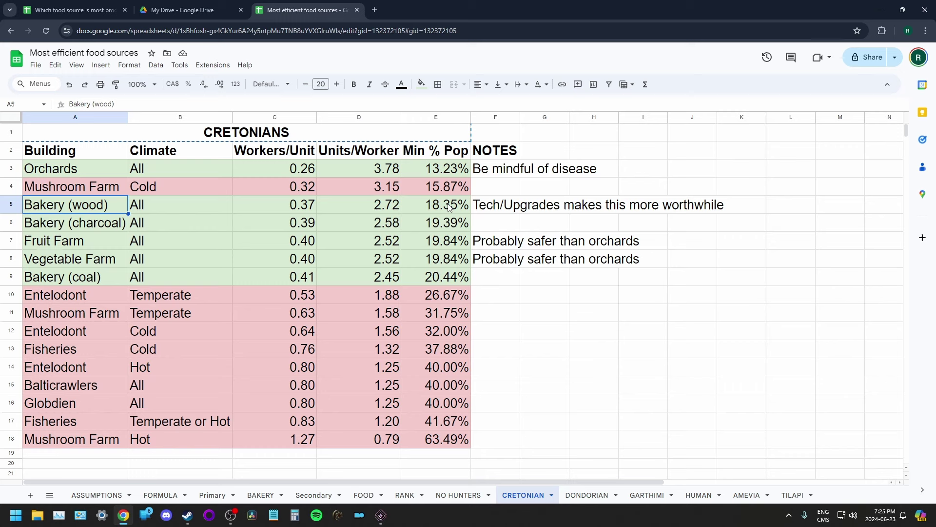
left_click_drag(73, 222, 495, 222)
left_click(495, 222)
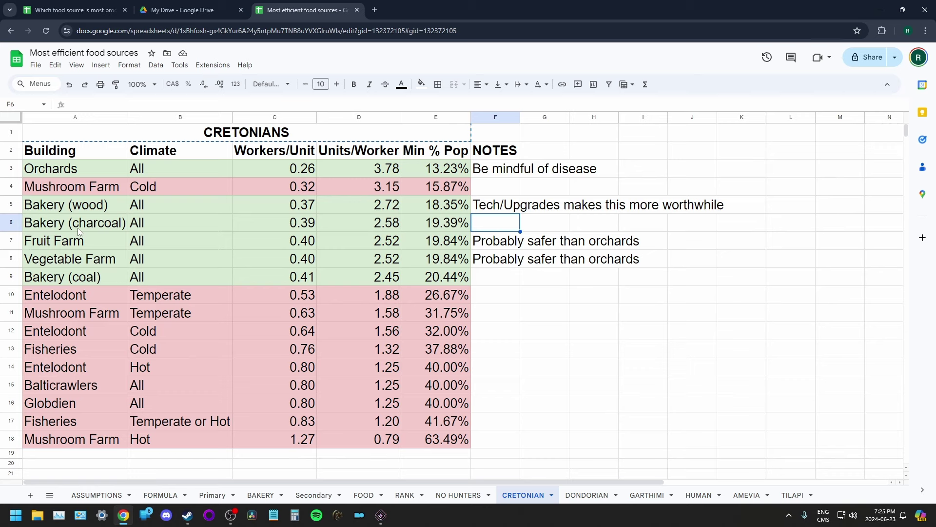
key("Up")
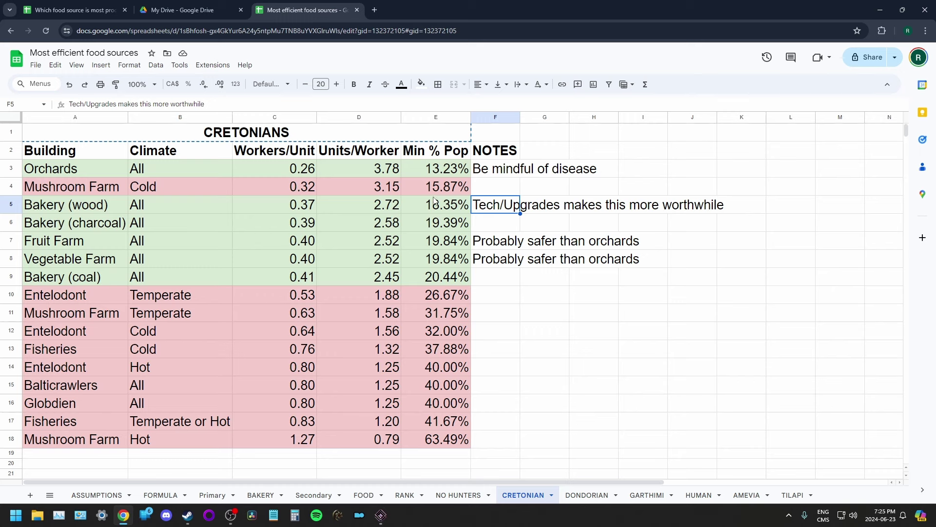
Compare the Min % Pop of the Cretonian Bakery (wood) row with the Fruit Farm and Vegetable Farm rows.
key("Left")
key("Down")
key("Down")
left_click(452, 257)
left_click(444, 208)
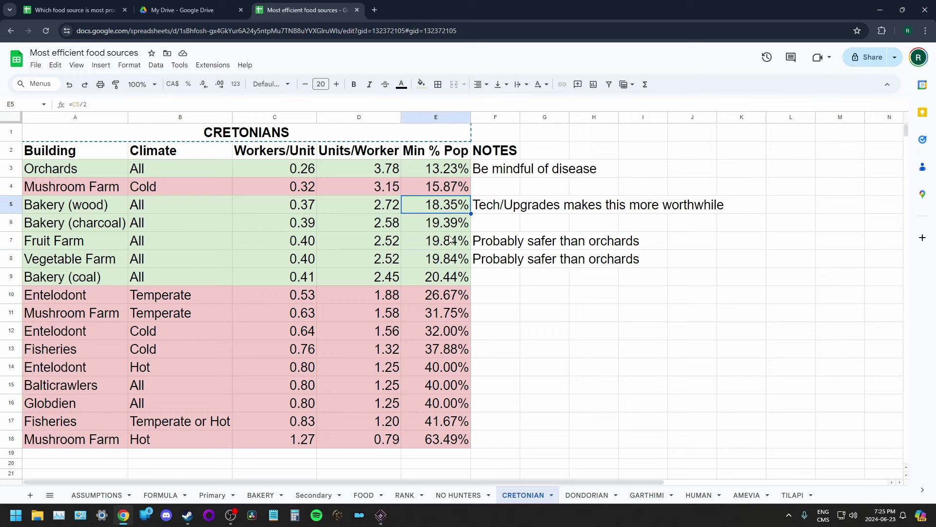
left_click(453, 260)
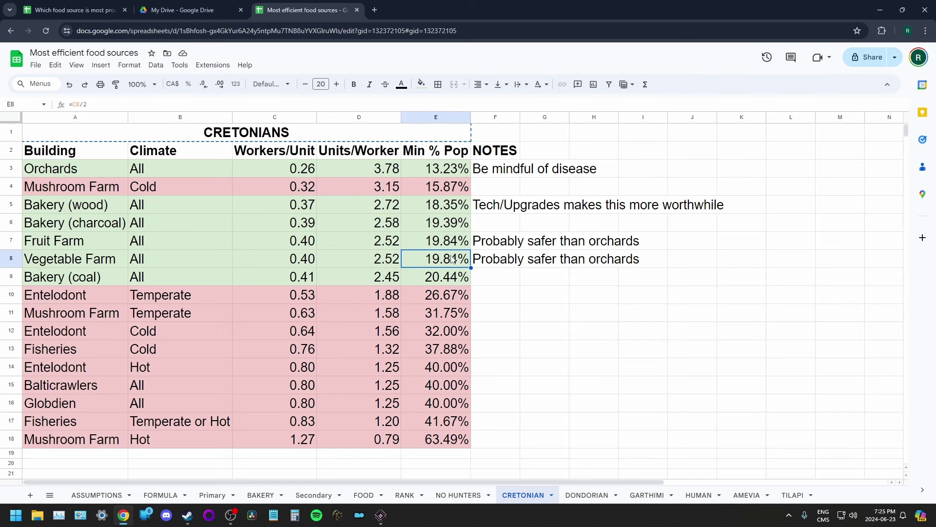
Open the DONDORIAN sheet and examine the cold-climate Mushroom Farm row from building to Min % Pop.
key("ctrl+shift+Page_Down")
left_click(601, 409)
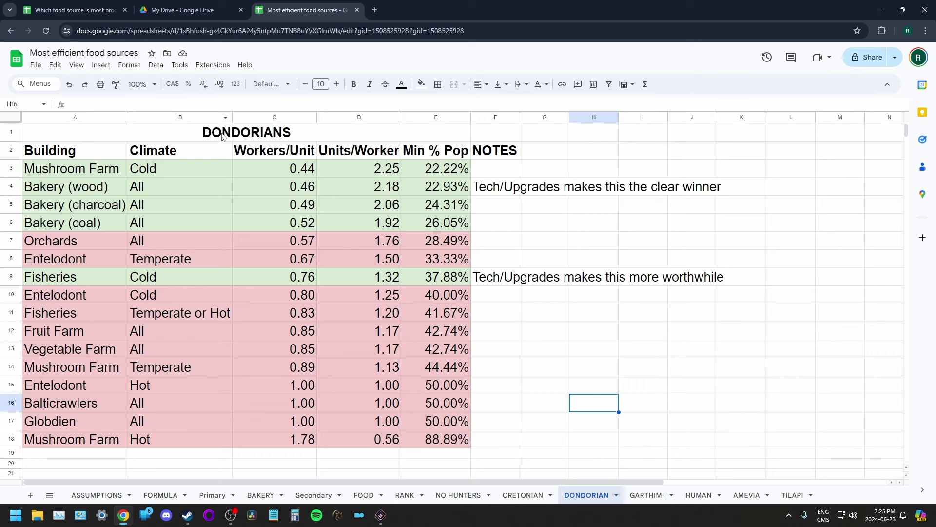
left_click(81, 169)
left_click_drag(81, 169, 439, 169)
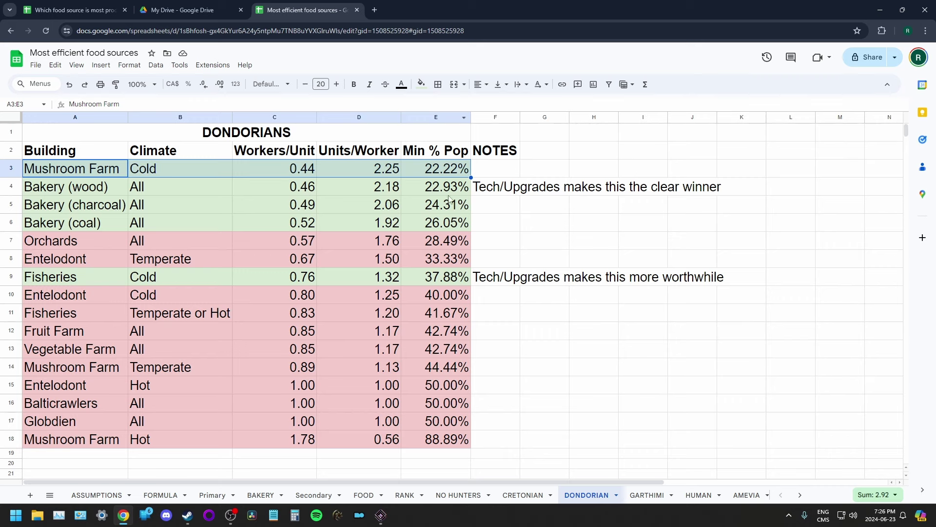
left_click(527, 238)
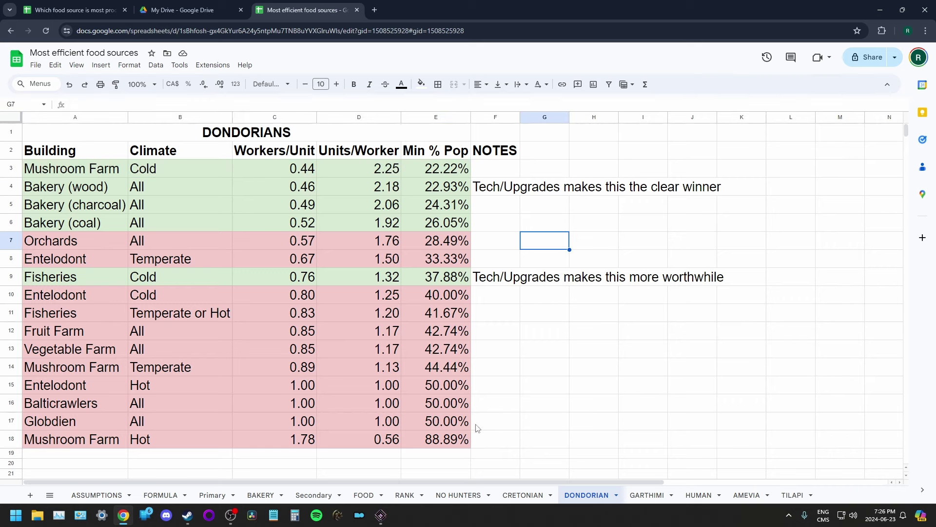
Look over the Min % Pop formulas of the highest-ranked Dondorian rows, from Orchards up through the bakeries.
key("Left")
key("Left")
key("Up")
key("Up")
key("Up")
key("Up")
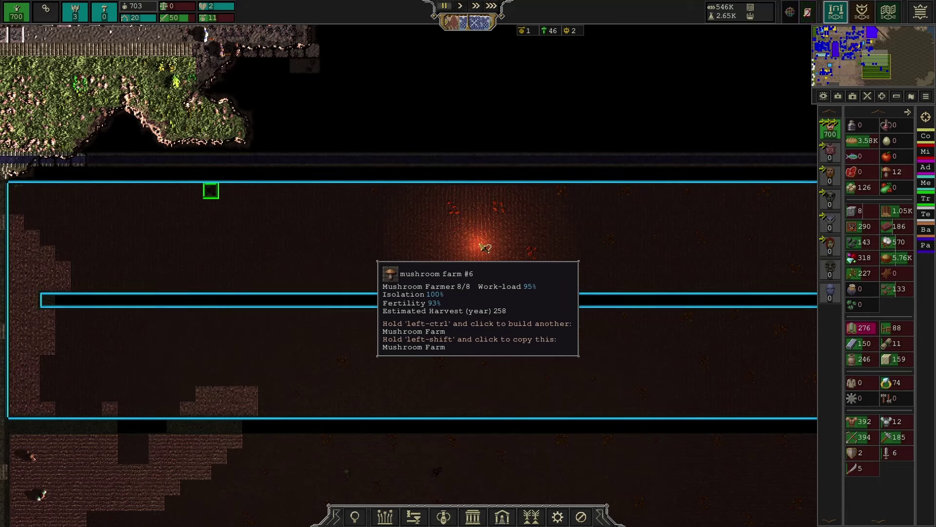
In the city-building game, inspect mushroom farm #6's extent, workers and estimated harvest, and return to the spreadsheet.
left_click_drag(490, 233, 562, 298)
scroll(566, 292, "up", 2)
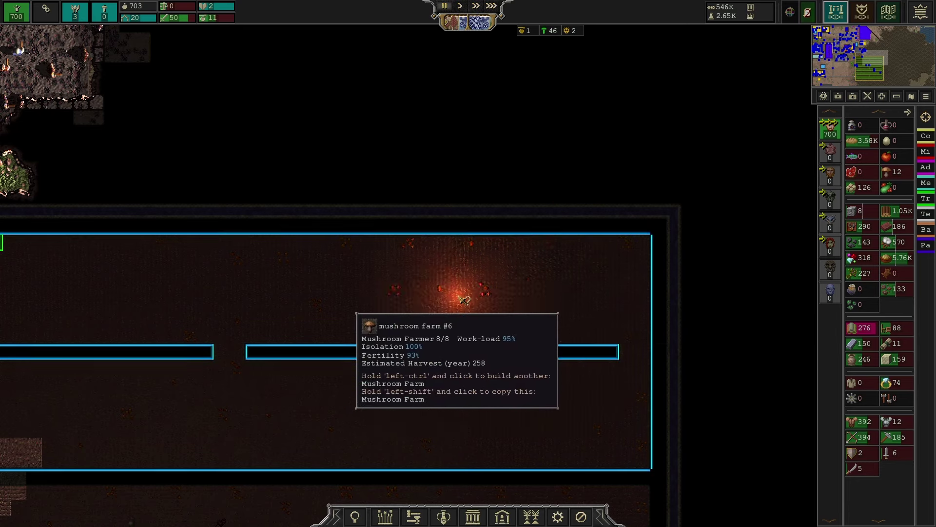
left_click_drag(483, 300, 805, 274)
key("alt+Tab")
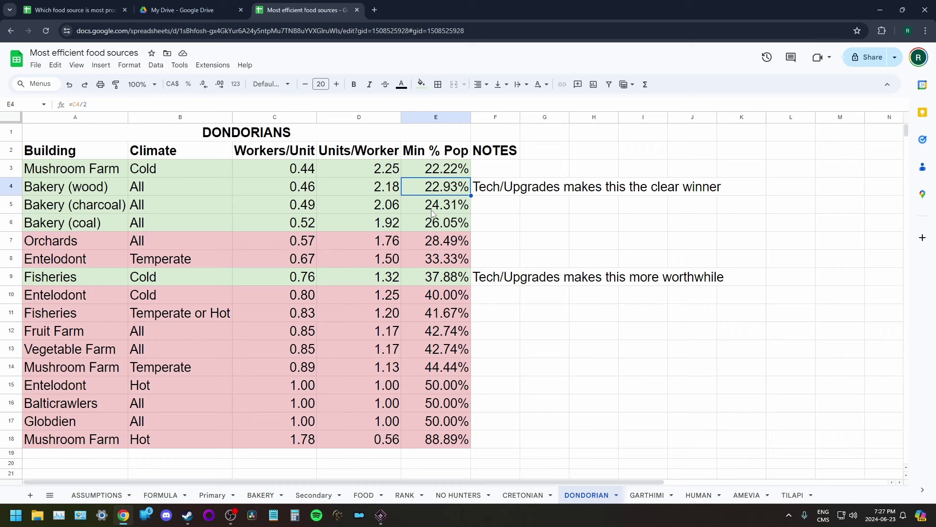
Examine the three Dondorian bakery rows, focusing on the Bakery (wood) row's Min % Pop and its note.
left_click_drag(51, 190, 461, 192)
left_click(567, 242)
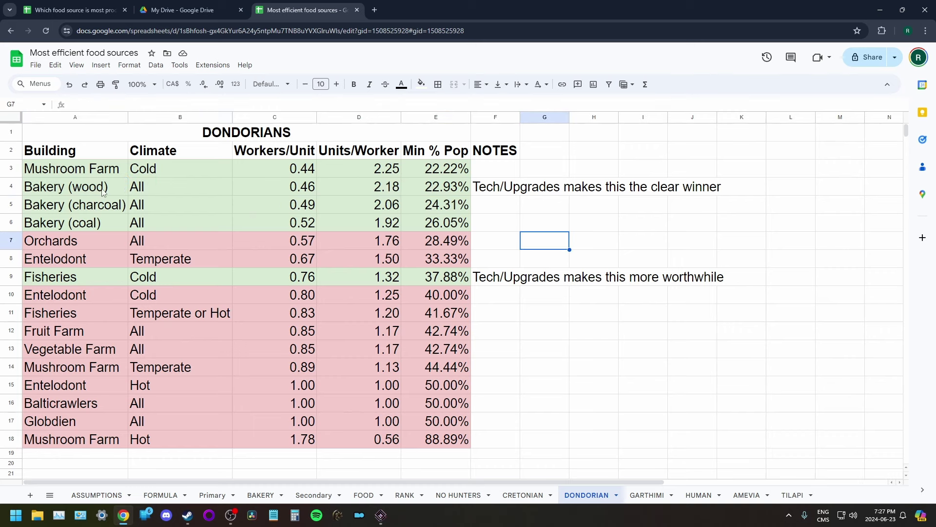
left_click(441, 183)
left_click(505, 230)
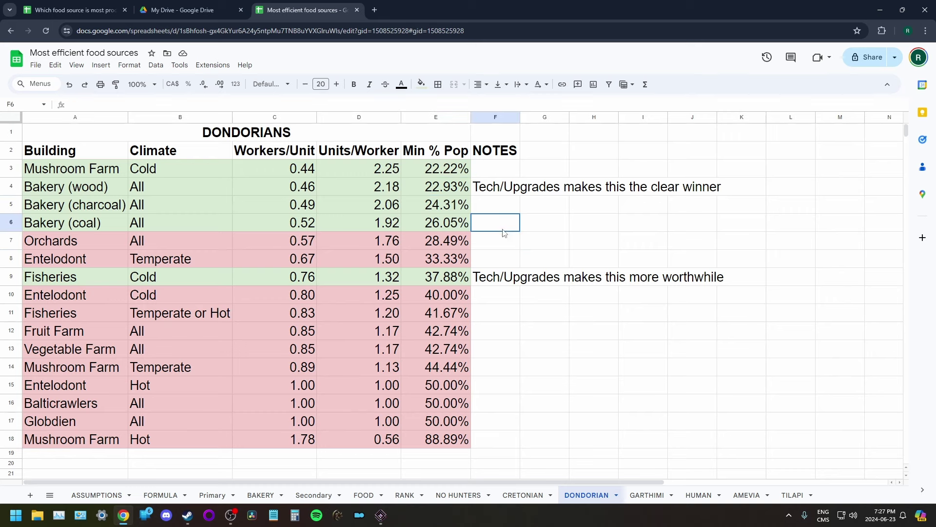
left_click(512, 188)
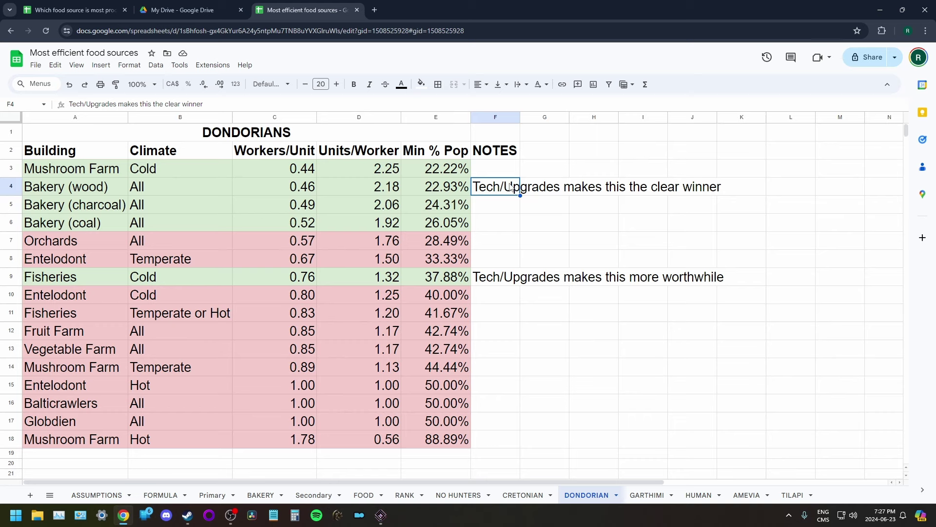
left_click_drag(73, 187, 439, 222)
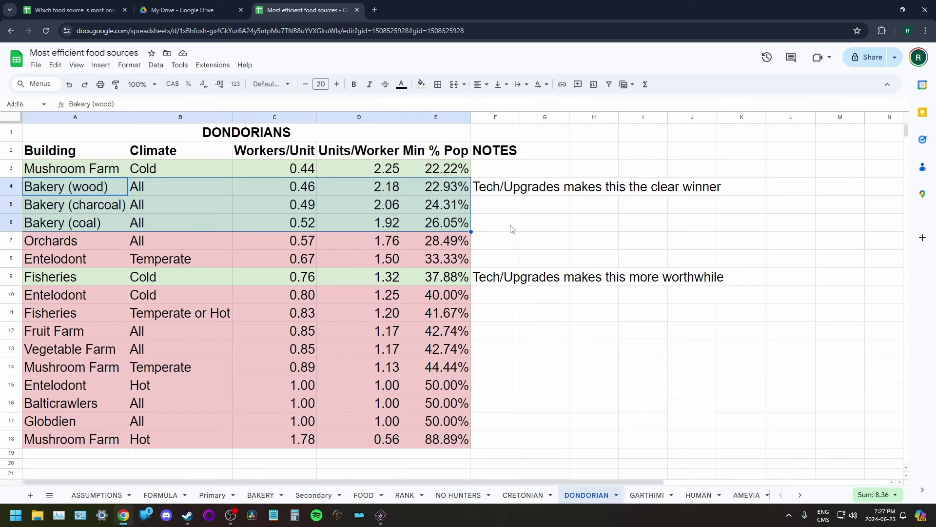
left_click(496, 222)
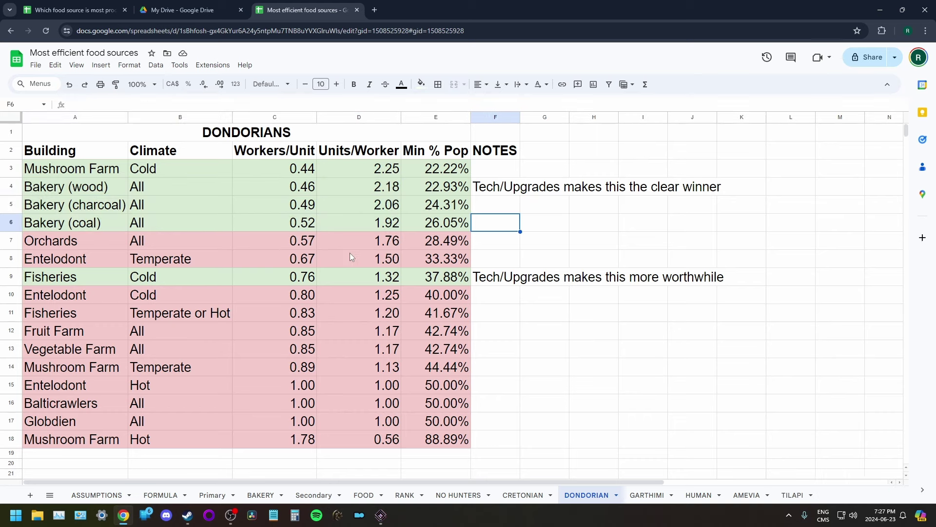
From the Fisheries row, switch to the game to inspect fishery #1's upgrade and the Fishery Methods technology, and return to the spreadsheet.
left_click(439, 277)
left_click(189, 273)
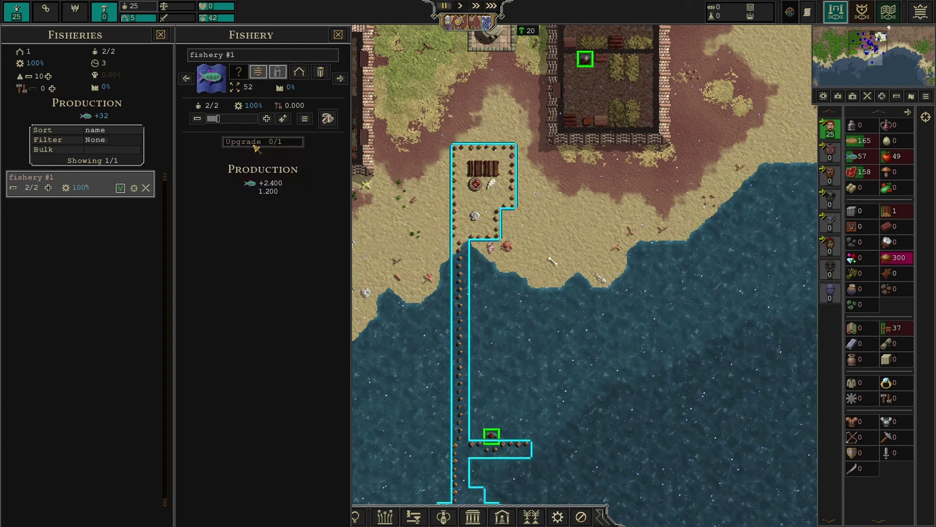
left_click(256, 143)
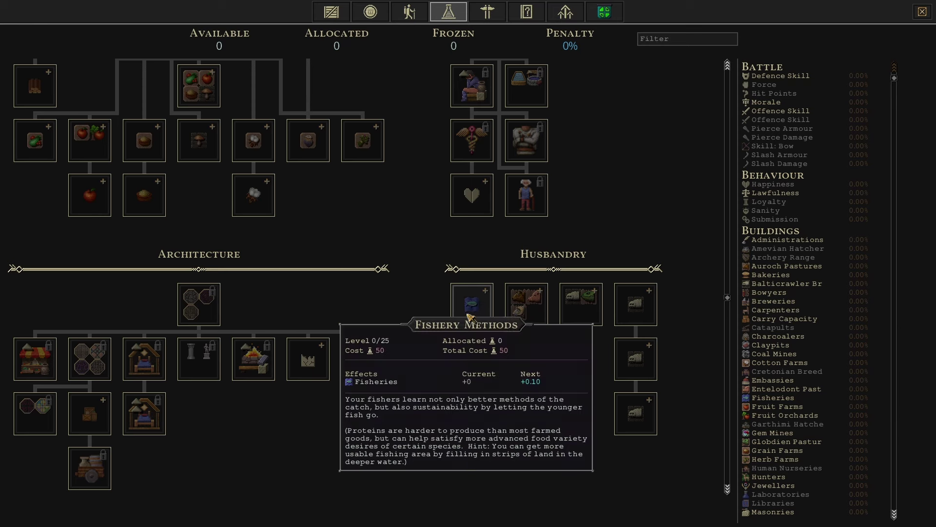
scroll(429, 363, "up", 15)
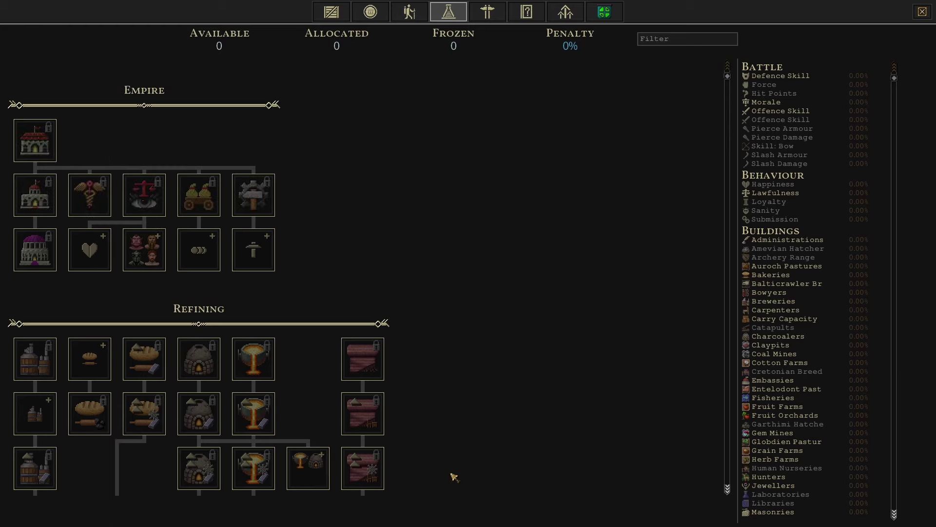
key("alt+Tab")
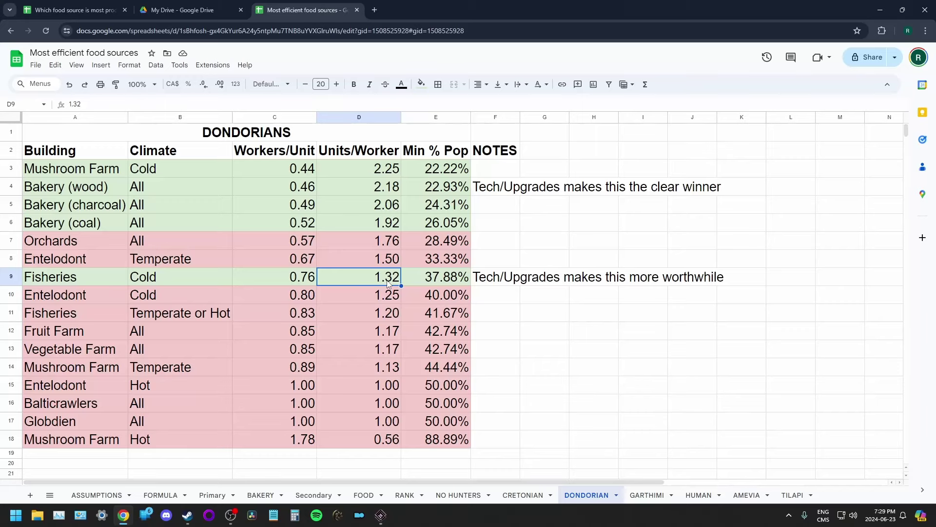
Compare the Dondorian Units/Worker values of Bakery (wood), cold-climate Mushroom Farm and cold-climate Fisheries.
left_click(373, 191)
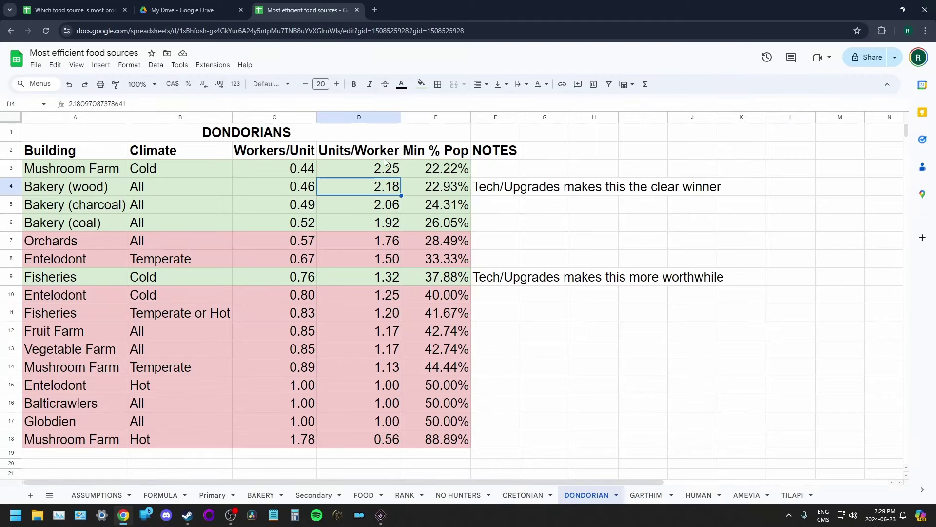
left_click(374, 169)
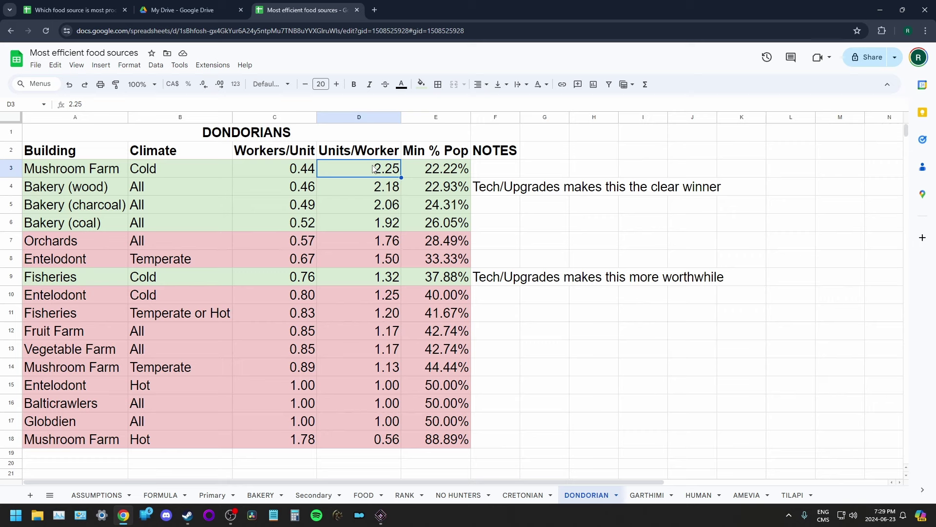
left_click(393, 281)
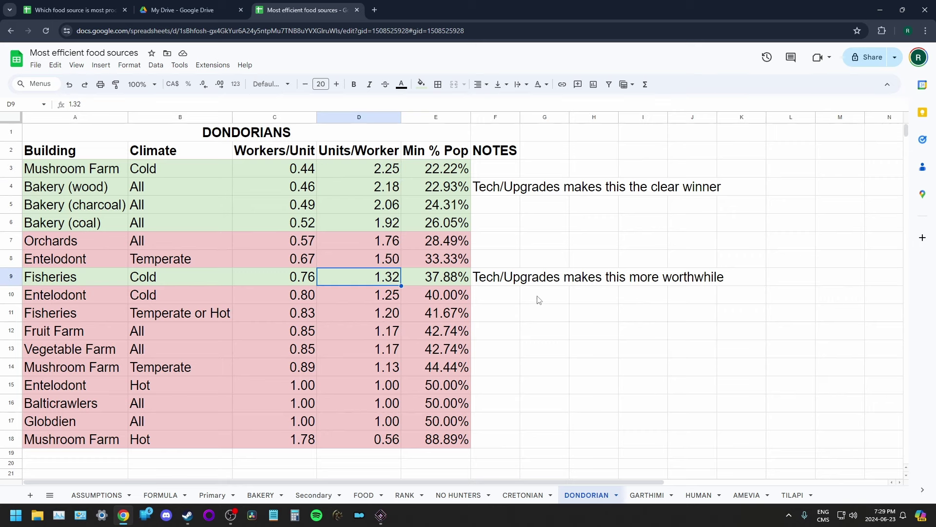
left_click(533, 320)
left_click(367, 191)
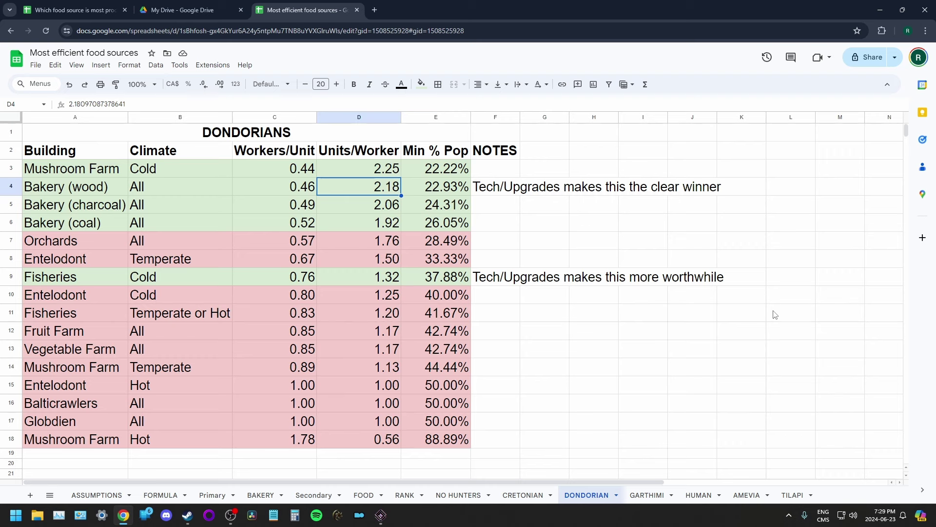
left_click(663, 333)
Open the GARTHIMI sheet and examine its Fisheries rows, following the Temperate or Hot row across to its note.
key("ctrl+shift+Page_Down")
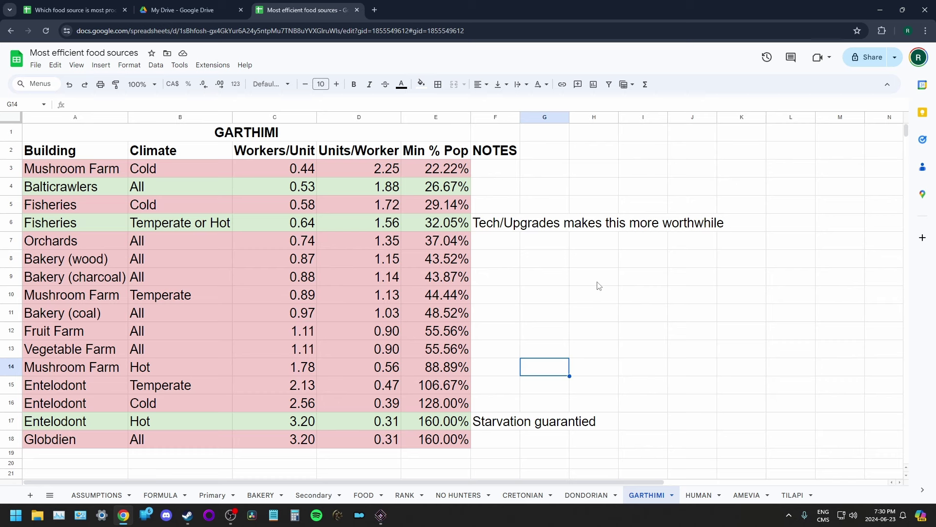
left_click(151, 207)
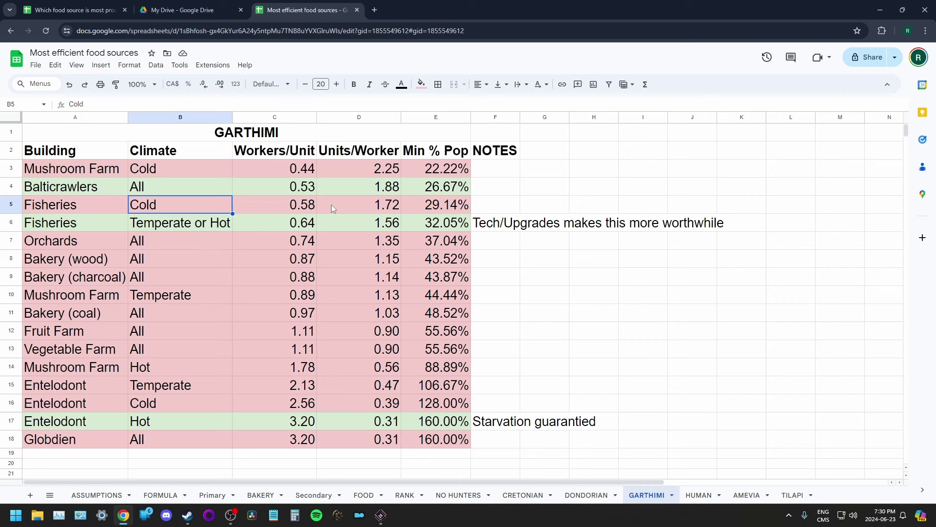
key("Down")
key("Right")
key("Right")
key("Right")
key("Right")
key("Right")
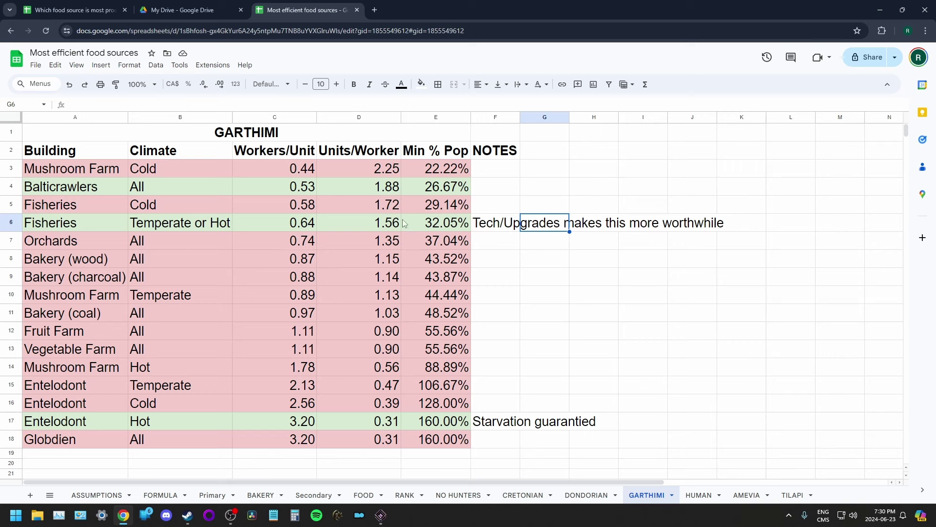
Check the Workers/Unit, Units/Worker and note of the Garthimi Fisheries row for Temperate or Hot climates.
left_click(302, 227)
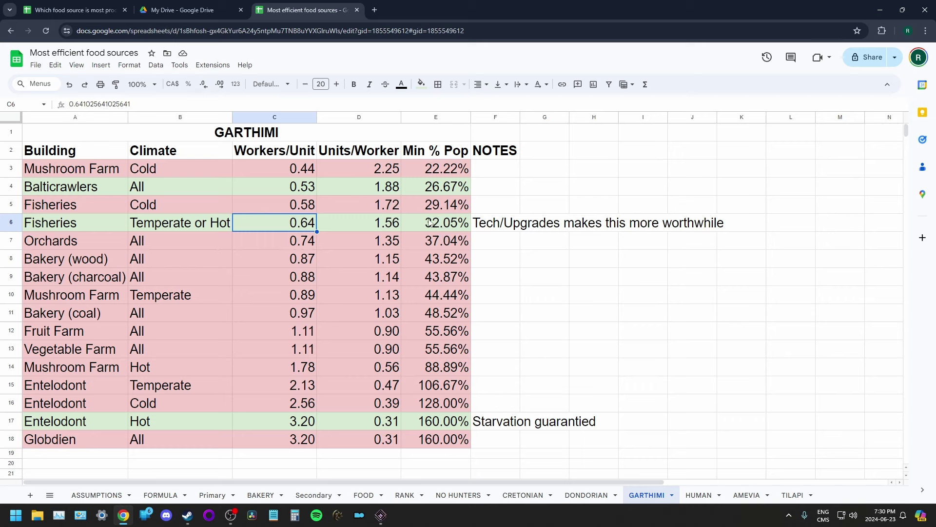
left_click(374, 230)
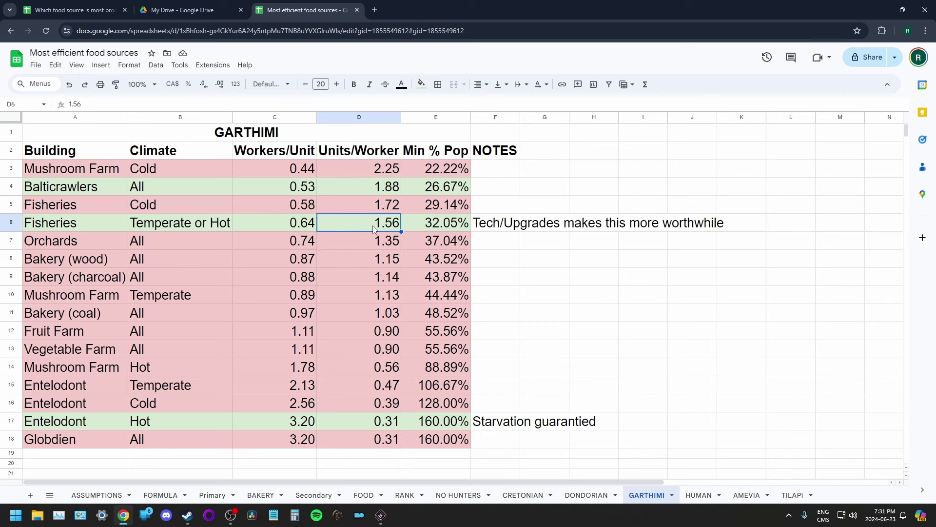
key("Home")
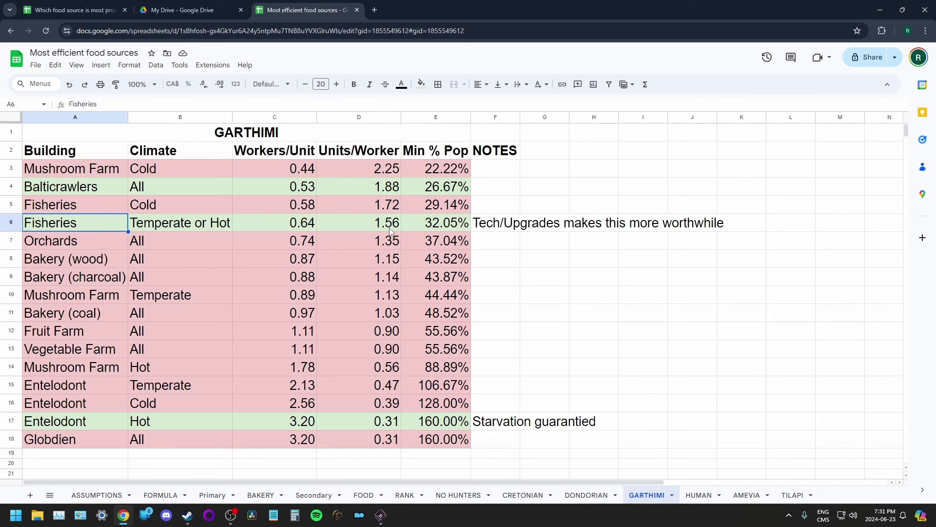
left_click(484, 230)
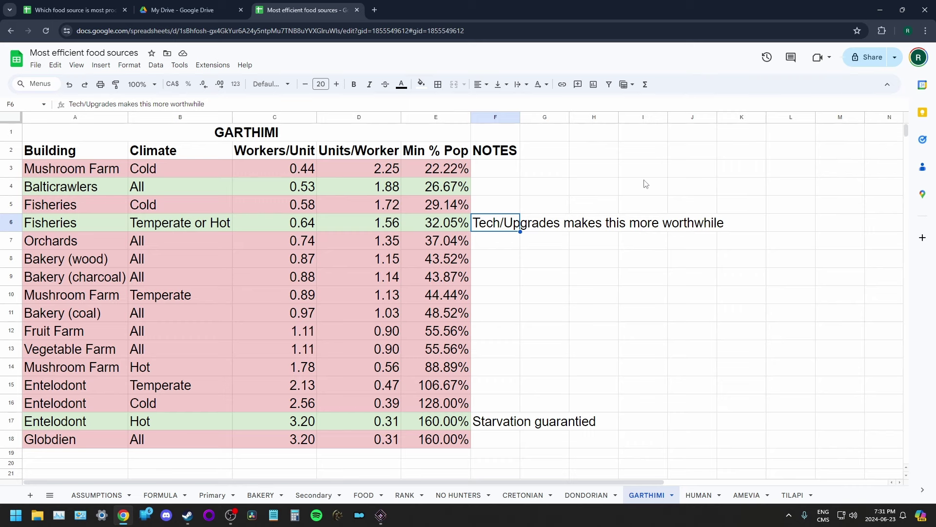
Check the hot-climate Entelodont row and its Min % Pop on the GARTHIMI sheet.
left_click(541, 367)
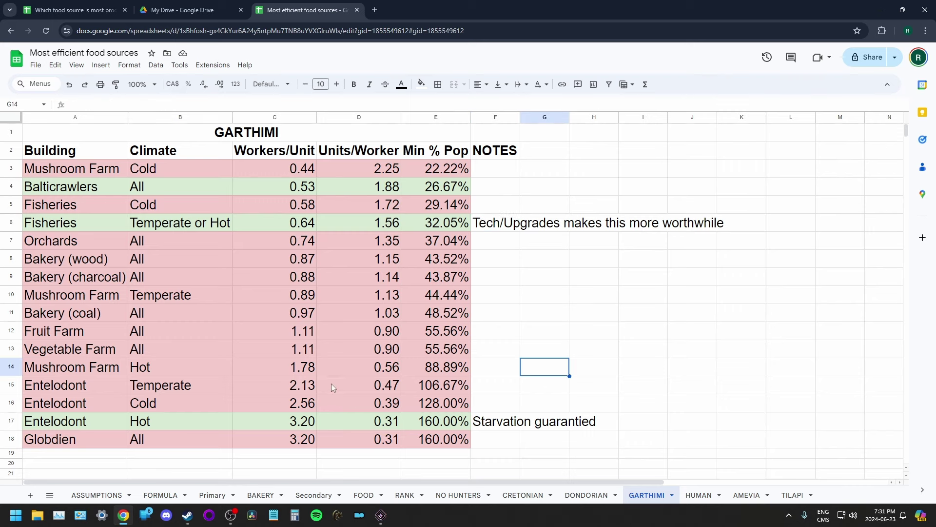
left_click(73, 423)
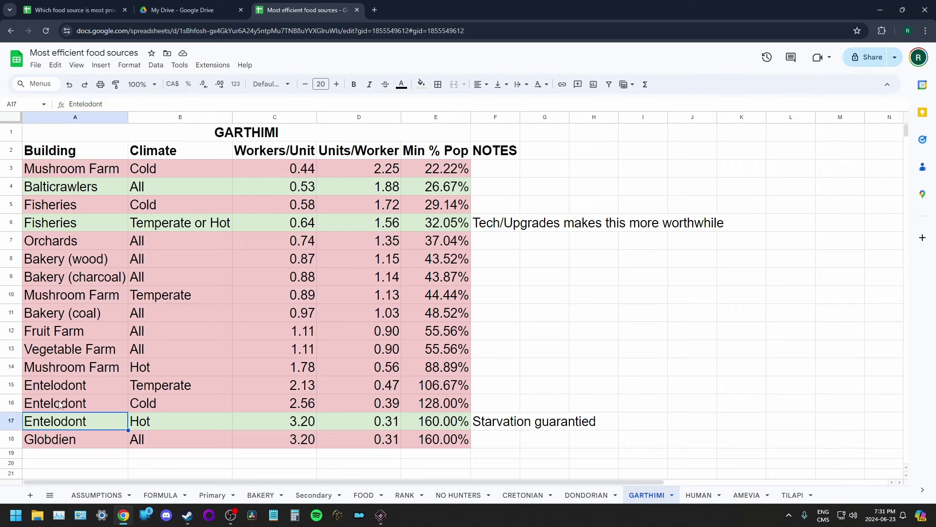
left_click(436, 426)
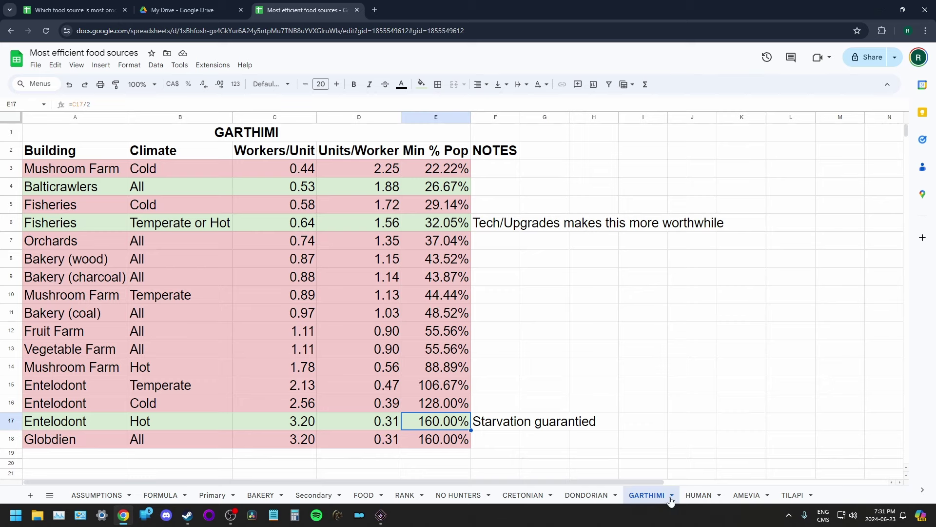
Open the HUMAN sheet and examine the temperate Entelodont row from building to Min % Pop.
left_click(698, 495)
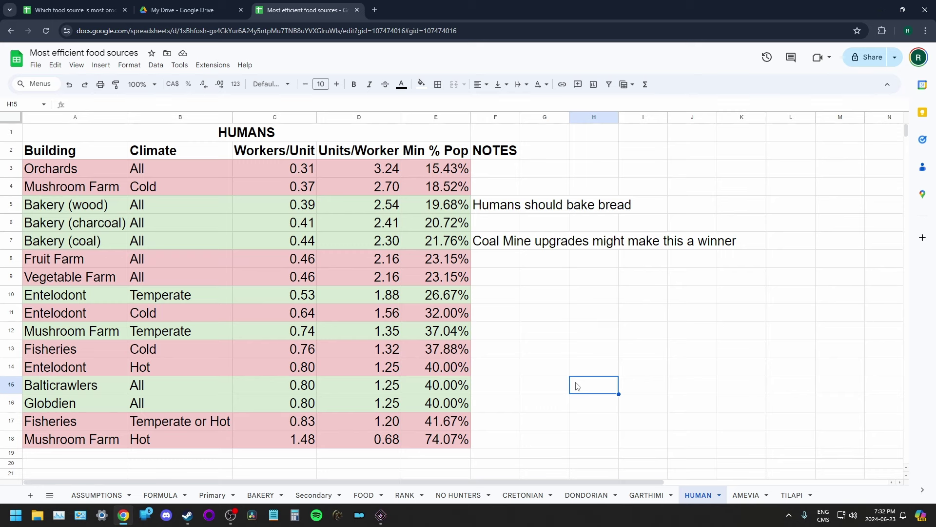
left_click(435, 295)
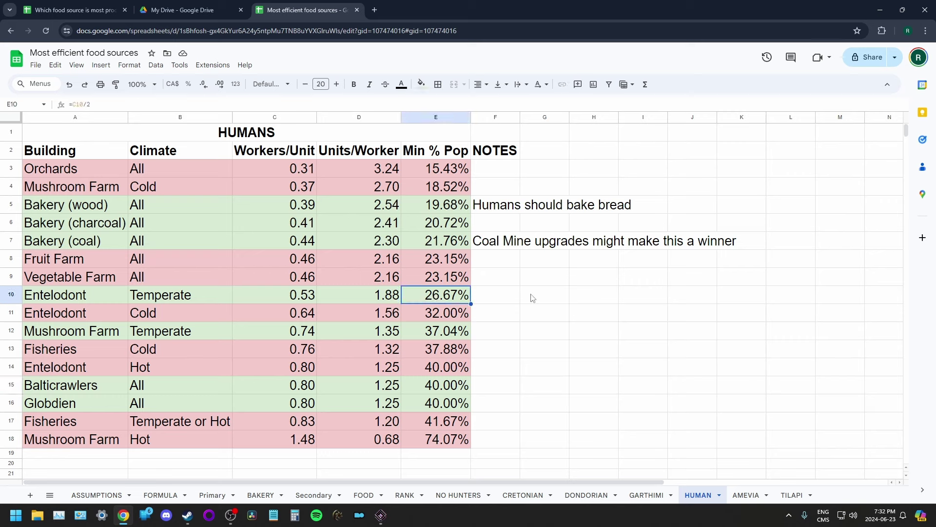
left_click_drag(43, 300, 441, 298)
left_click(535, 302)
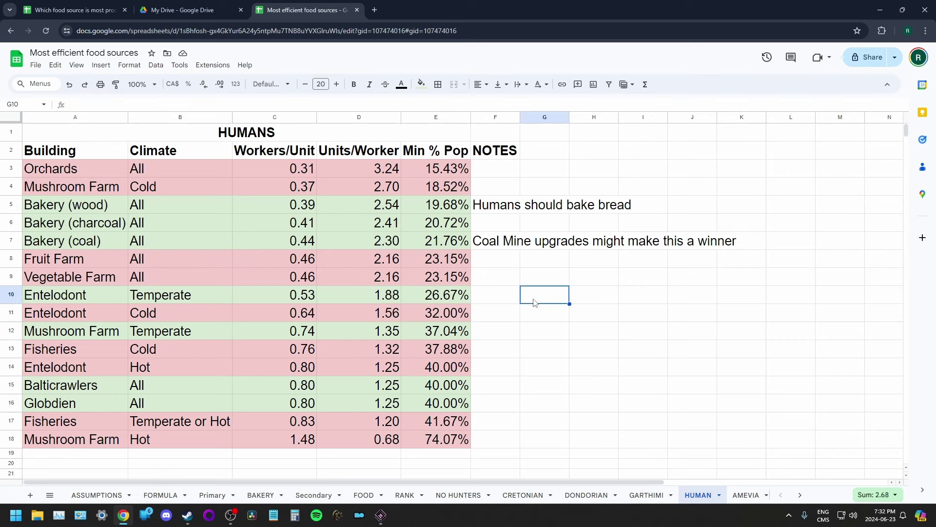
left_click_drag(107, 299, 453, 298)
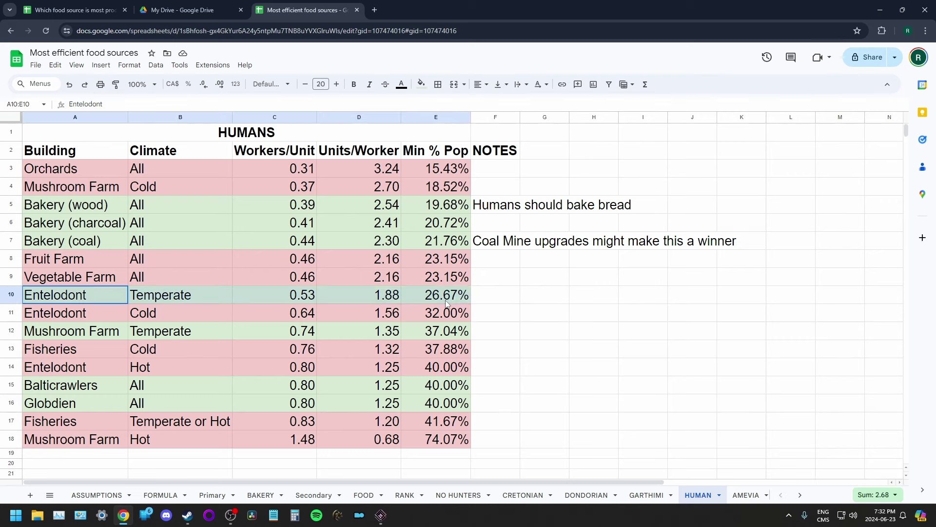
left_click(485, 312)
left_click(479, 297)
left_click(484, 336)
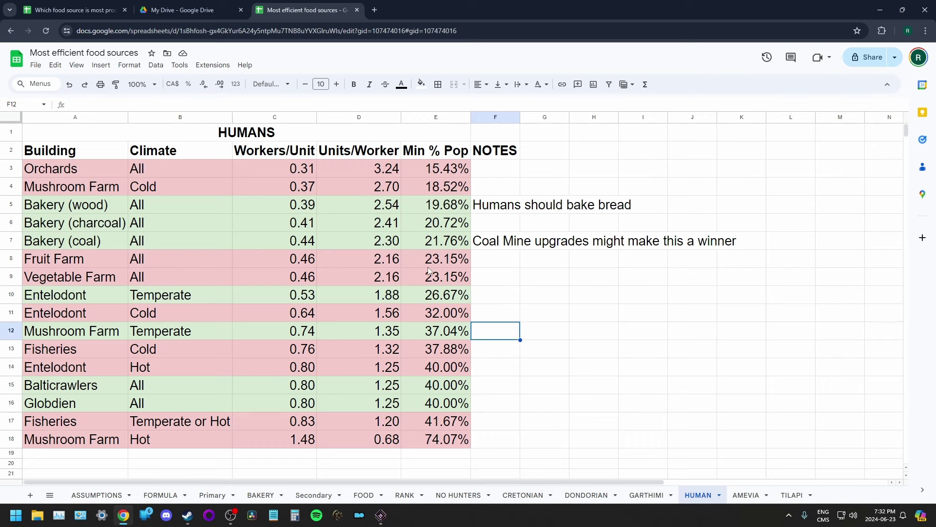
Look over the human Min % Pop column from the temperate Mushroom Farm row up to Orchards.
left_click(442, 334)
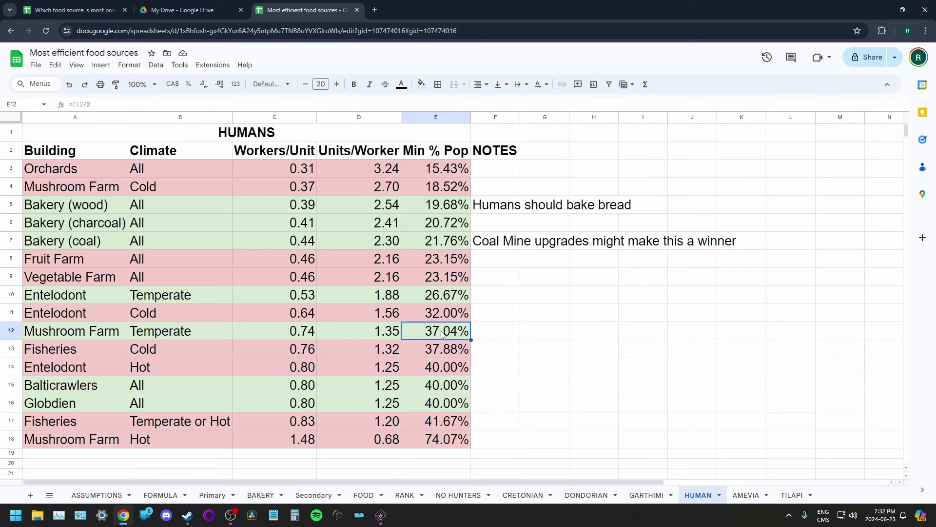
key("Up")
key("Up")
key("Up")
key("Up")
key("Up")
key("Up")
key("Up")
key("Up")
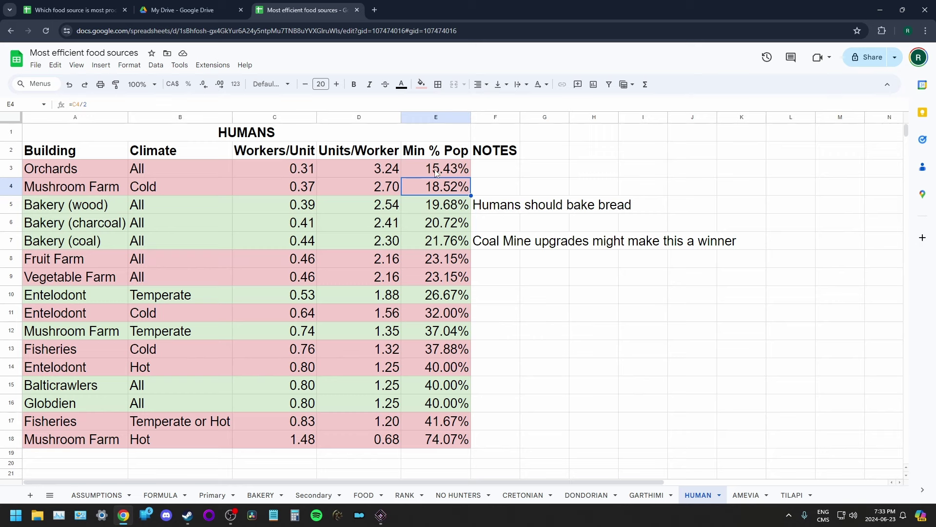
key("Up")
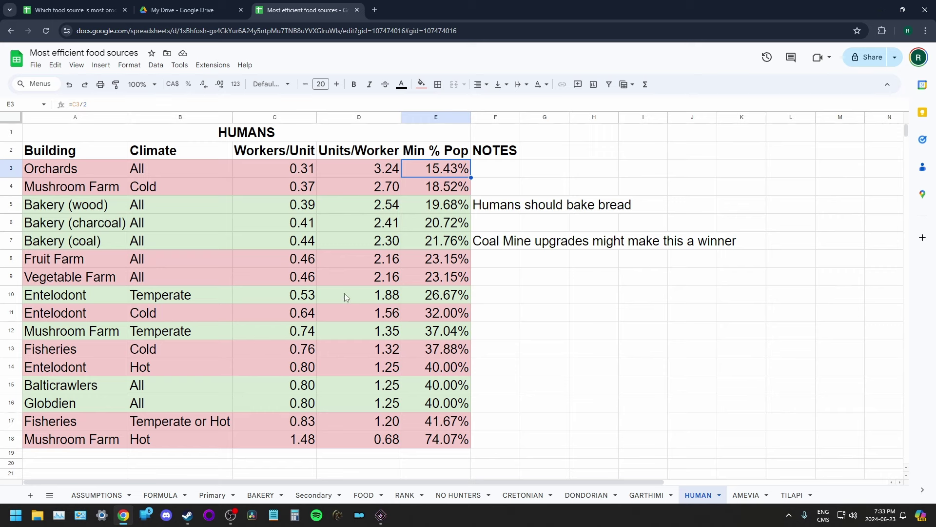
Compare the human temperate Mushroom Farm row with the Balticrawlers and Globdien rows.
left_click(459, 335)
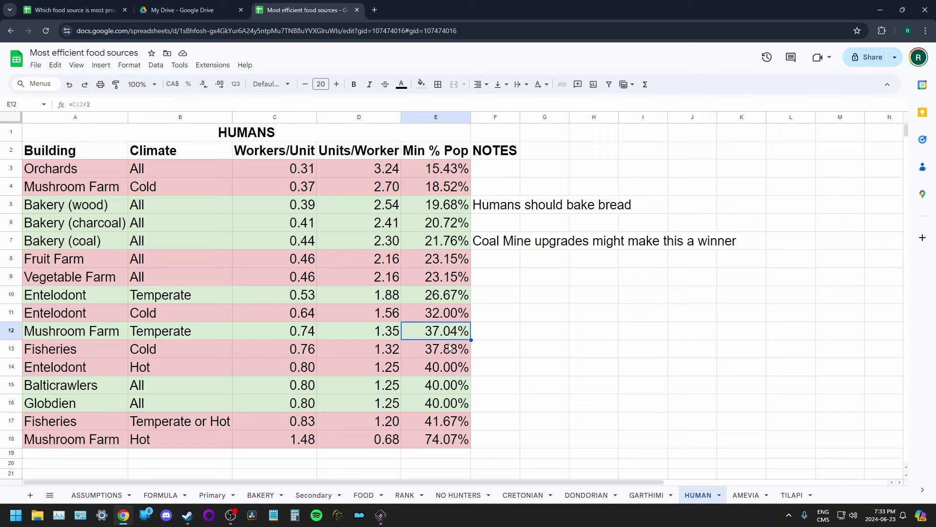
key("Down")
key("Down")
key("Down")
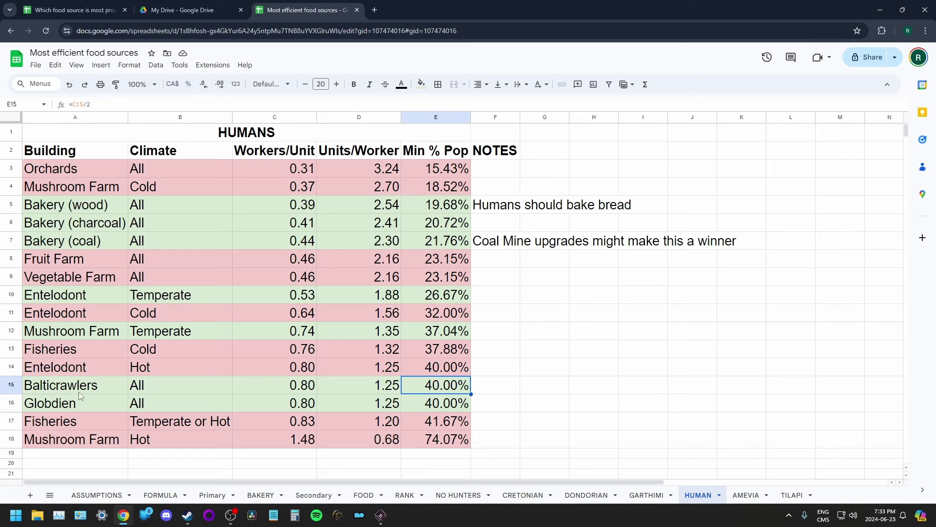
left_click_drag(92, 389, 477, 404)
left_click(489, 405)
left_click_drag(73, 331, 414, 335)
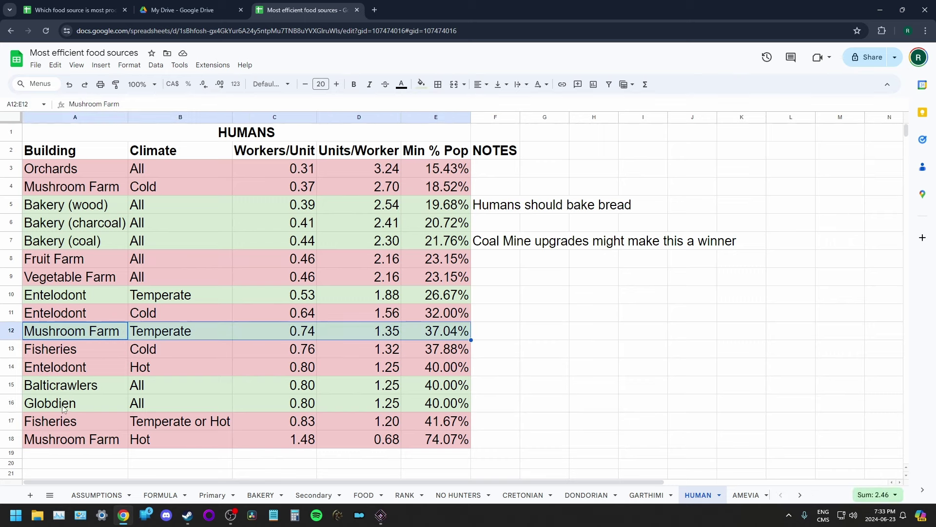
left_click_drag(94, 410, 487, 409)
left_click(486, 409)
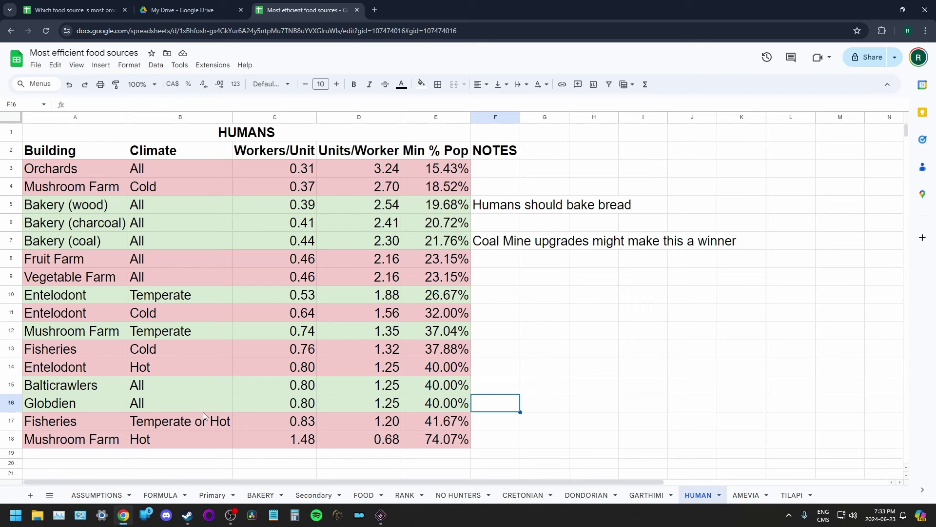
Examine the human Globdien row from building to Min % Pop.
left_click(443, 402)
left_click_drag(53, 406, 453, 403)
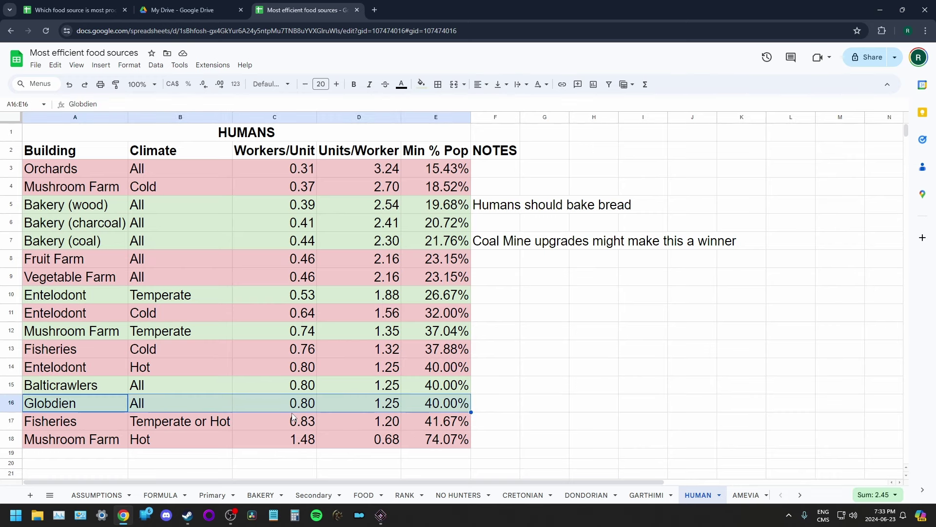
left_click(539, 347)
Open the AMEVIA sheet and examine the Temperate or Hot Fisheries row from building to Min % Pop.
key("ctrl+shift+Page_Down")
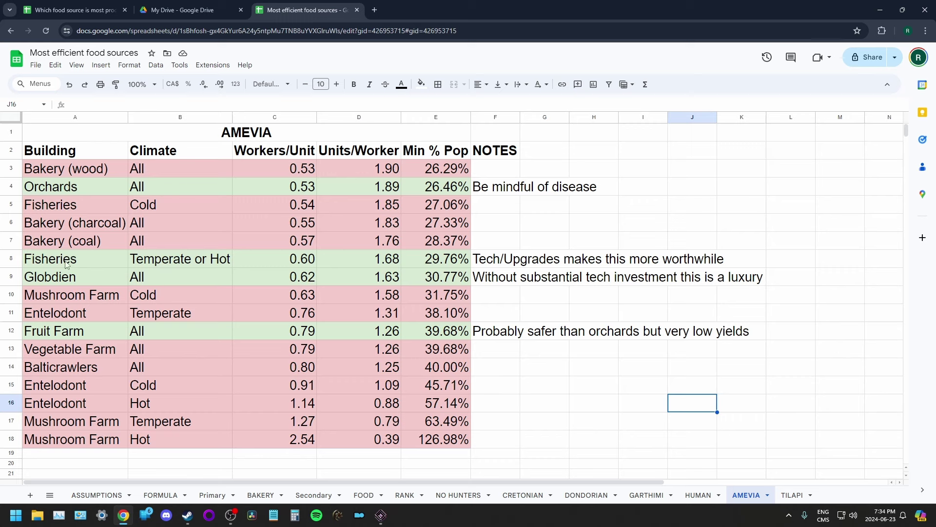
left_click_drag(66, 261, 439, 260)
left_click(492, 384)
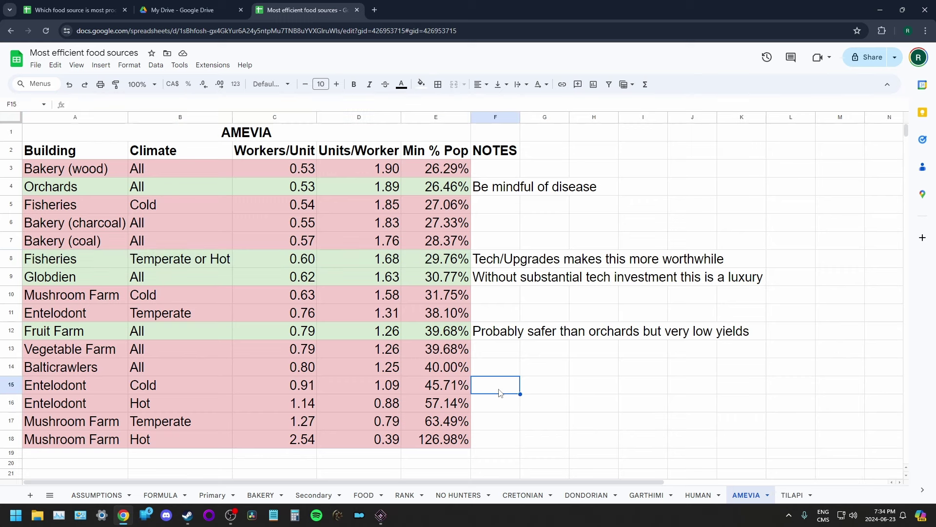
Compare the AMEVIA Temperate or Hot Fisheries with Orchards, including their Units/Worker values.
left_click(387, 258)
left_click(382, 187)
left_click(386, 258)
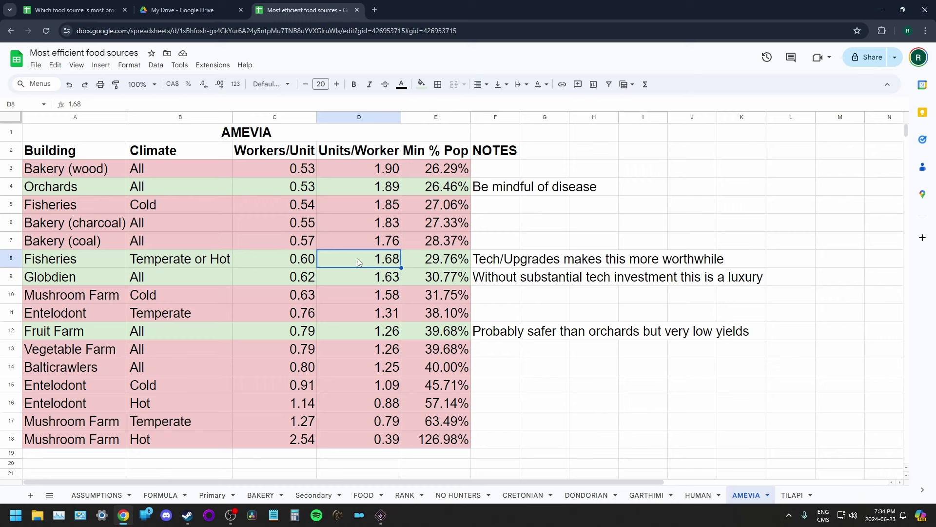
left_click(383, 187)
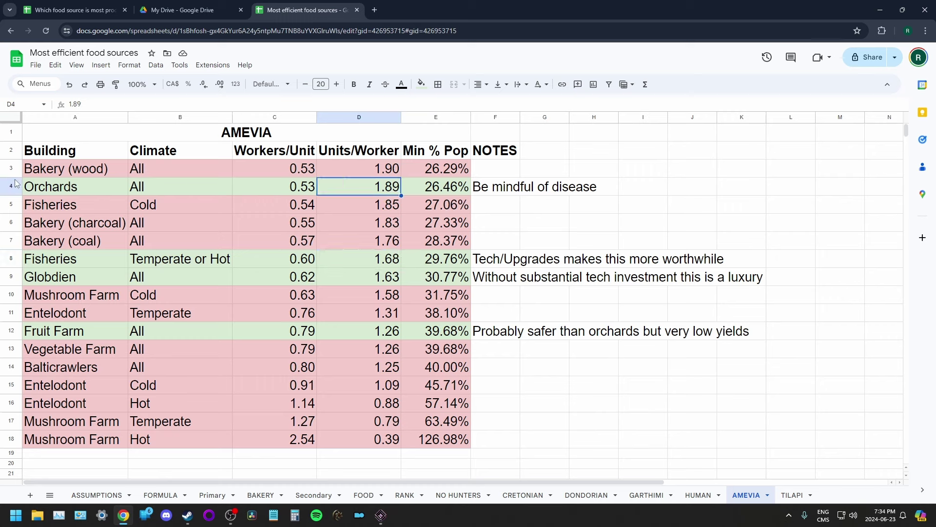
left_click(74, 193)
left_click(68, 263)
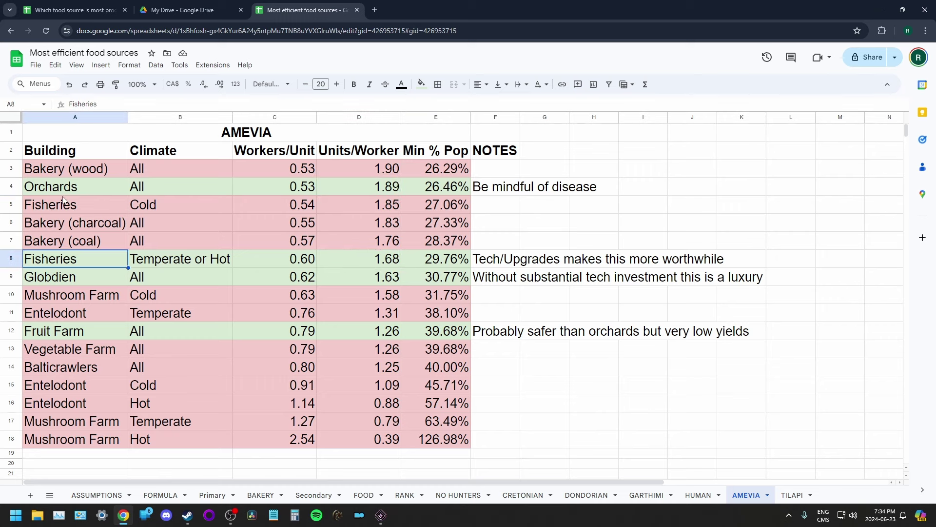
left_click(63, 190)
Compare Globdien with the Temperate or Hot Fisheries and Orchards as food options for the Amevia.
left_click(61, 283)
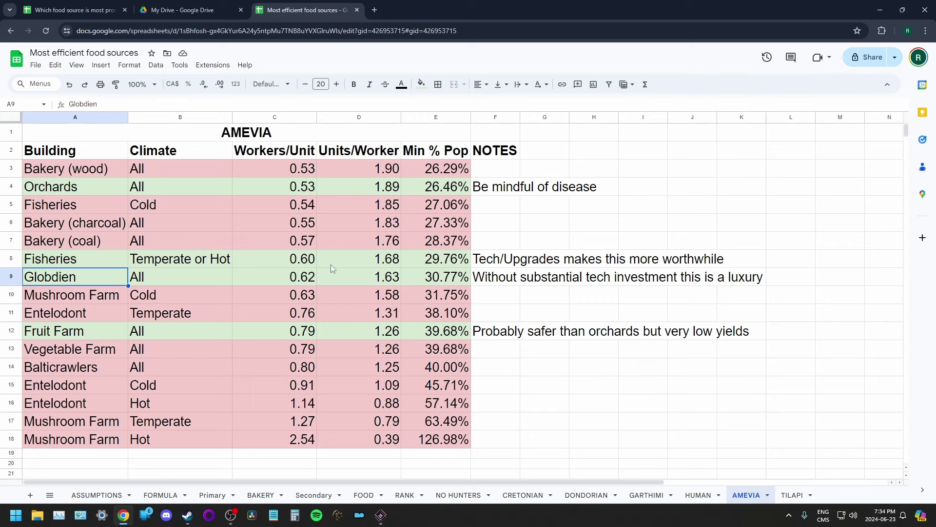
left_click(89, 262)
left_click(72, 280)
left_click(70, 258)
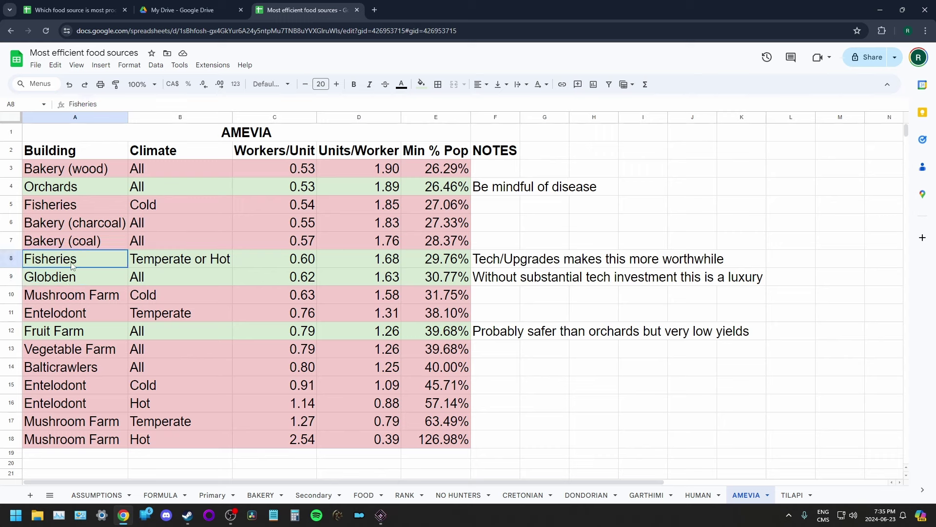
left_click(81, 187)
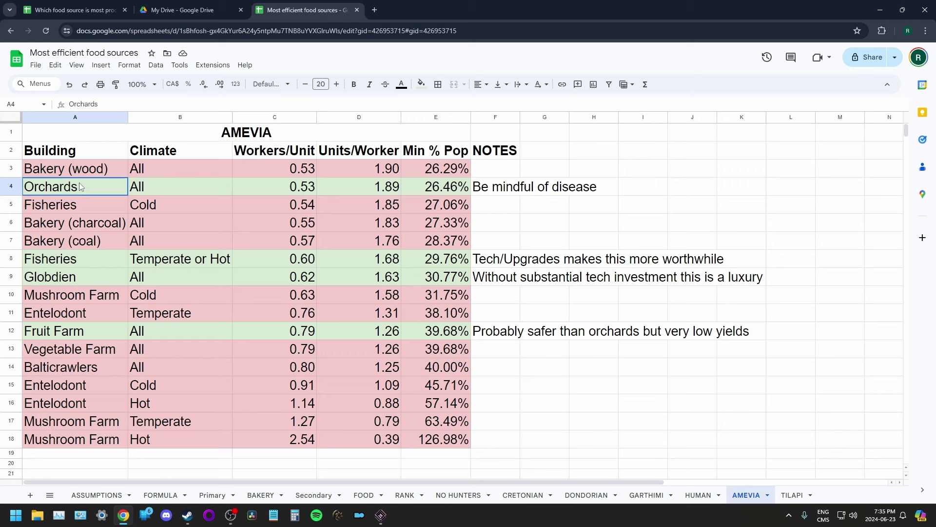
left_click(89, 280)
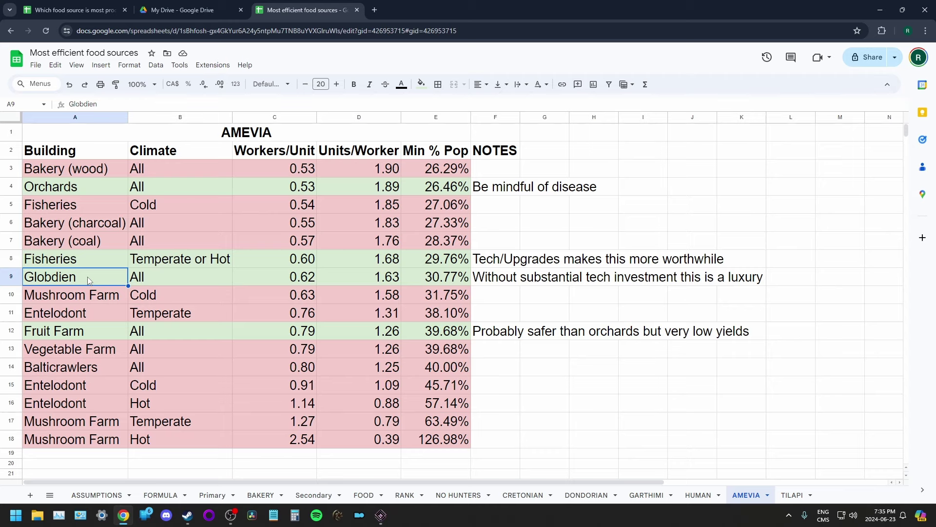
Open the TILAPI sheet and examine the temperate Entelodont row from building to Min % Pop.
key("ctrl+shift+Page_Down")
left_click(585, 418)
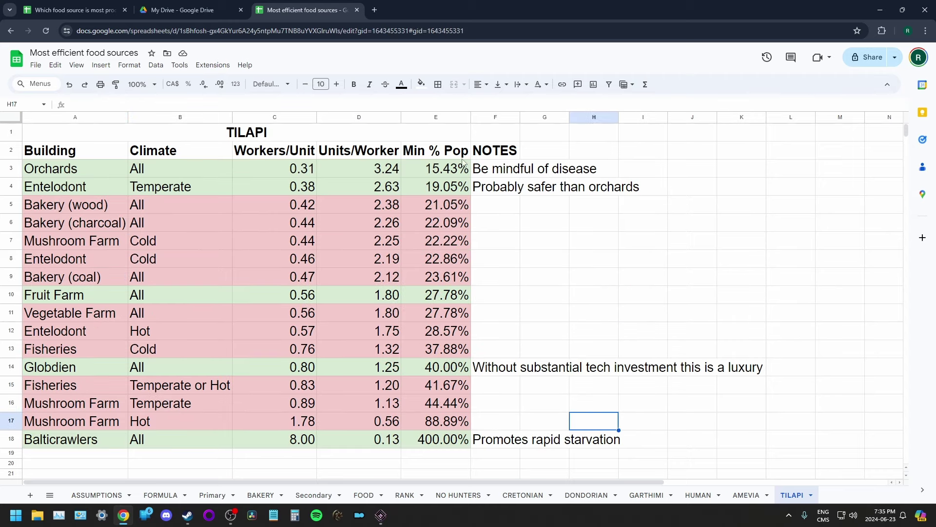
left_click(476, 223)
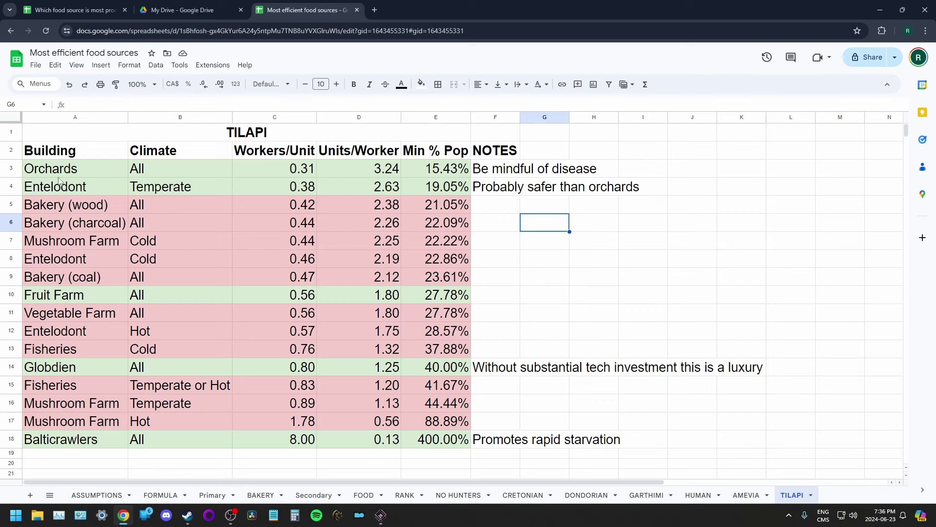
left_click_drag(53, 187, 449, 186)
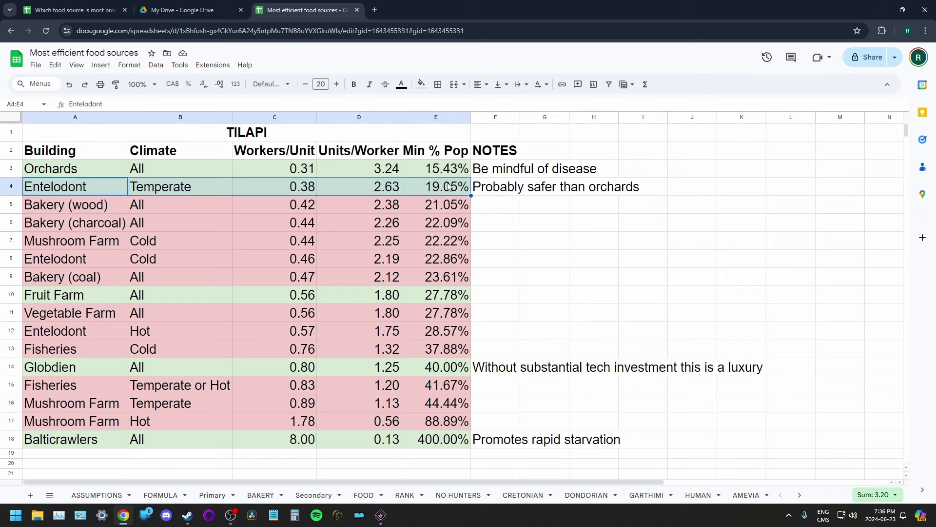
left_click(509, 213)
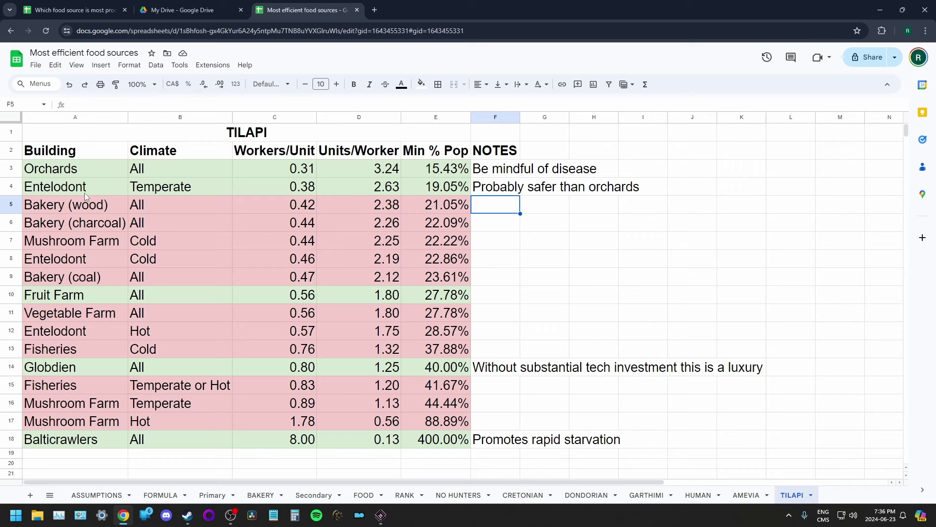
left_click_drag(71, 187, 431, 190)
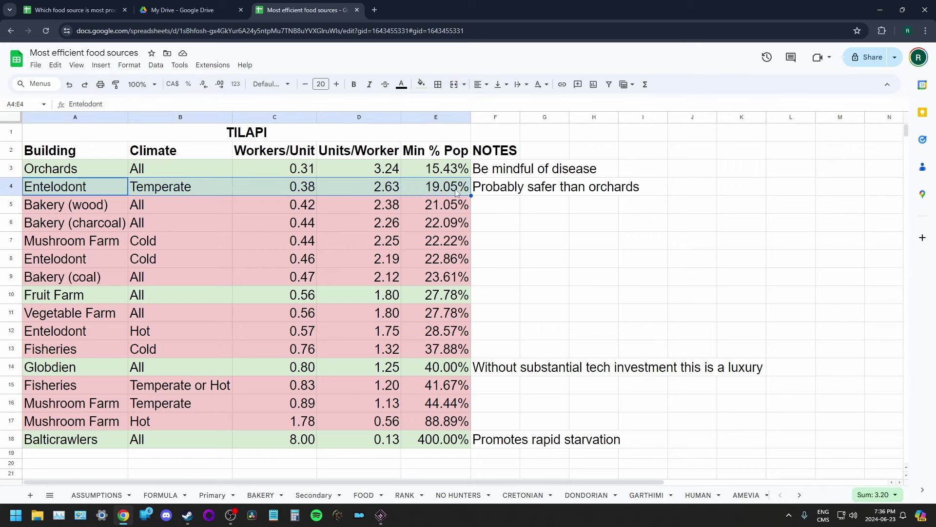
Compare the Min % Pop of Orchards and temperate Entelodont on the TILAPI sheet.
left_click(462, 169)
left_click(442, 189)
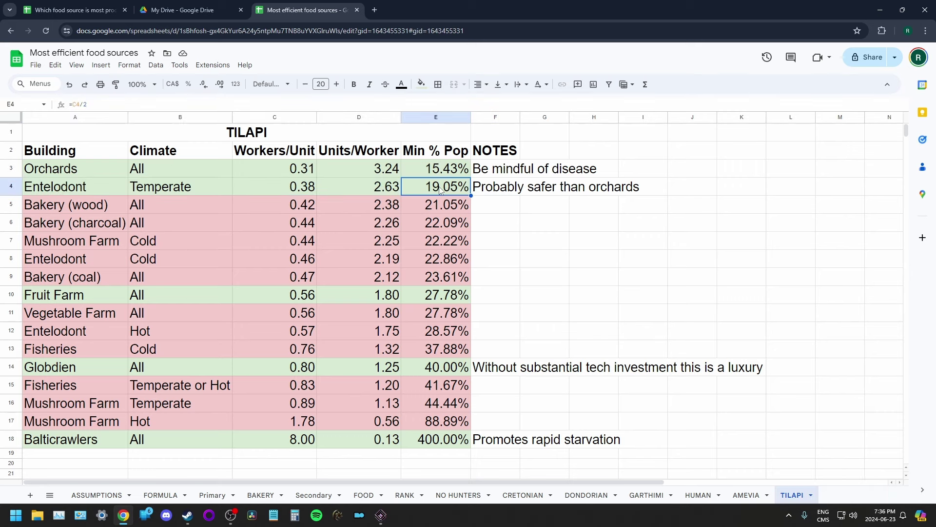
left_click(451, 170)
left_click(448, 189)
left_click(458, 170)
left_click(449, 189)
left_click(57, 192)
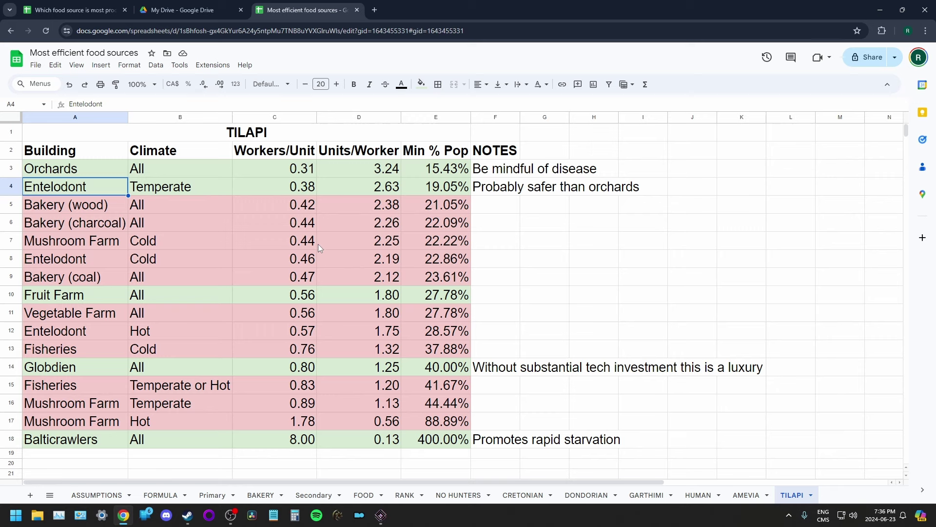
left_click(75, 166)
Check the Min % Pop of the Fruit Farm, Globdien and Balticrawlers rows on the TILAPI sheet.
left_click(110, 289)
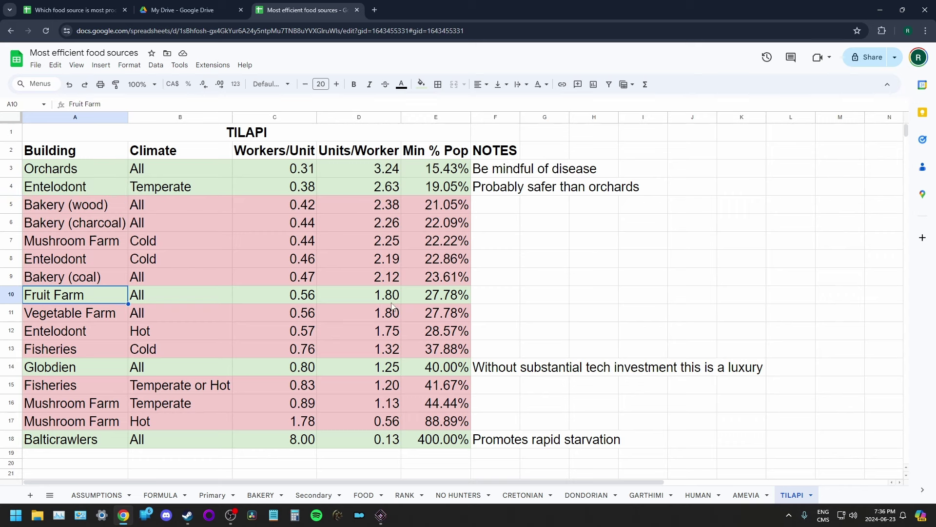
left_click(447, 302)
left_click(435, 370)
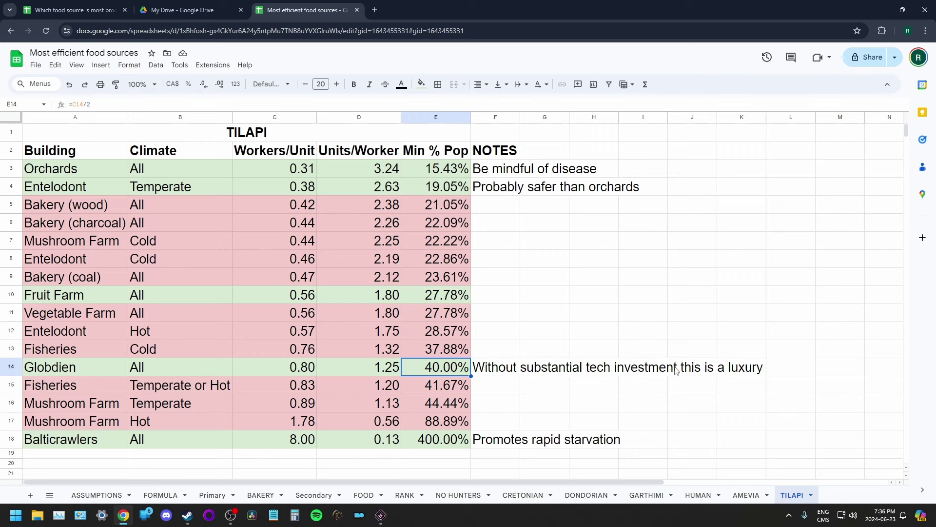
left_click(95, 442)
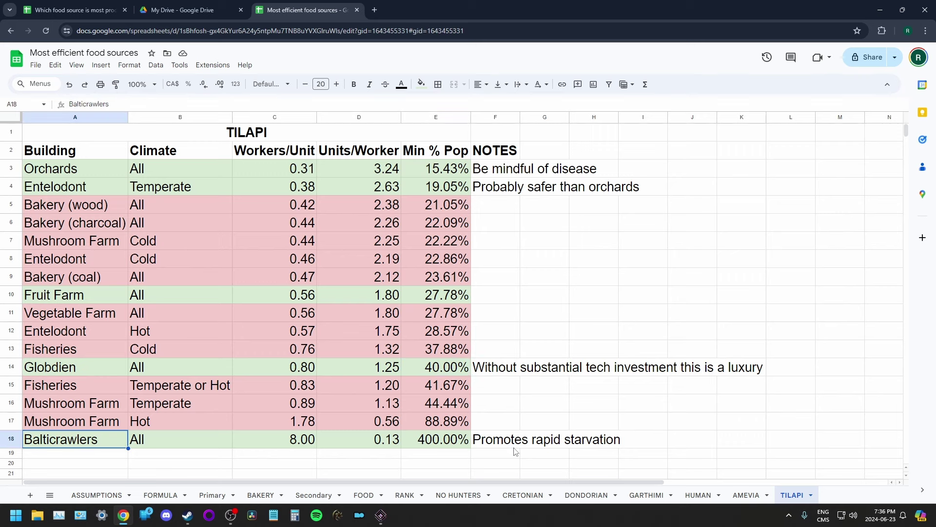
left_click(460, 439)
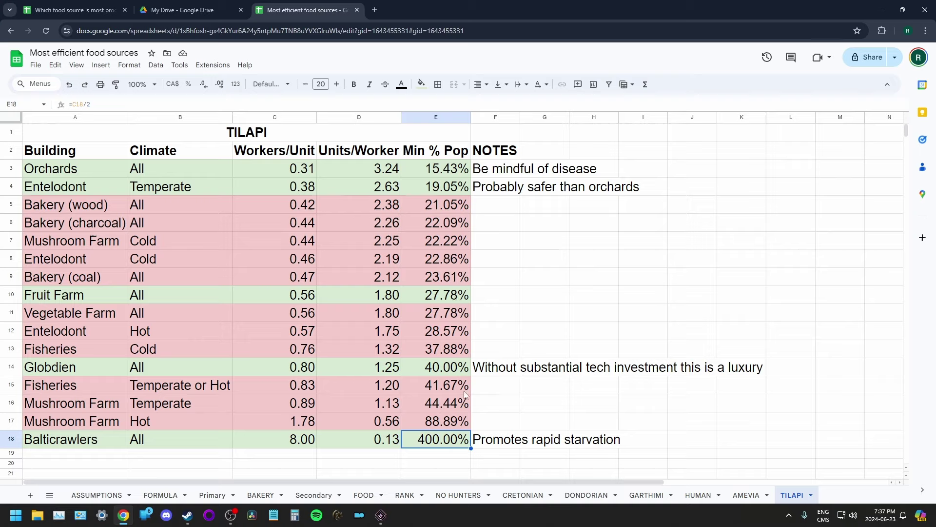